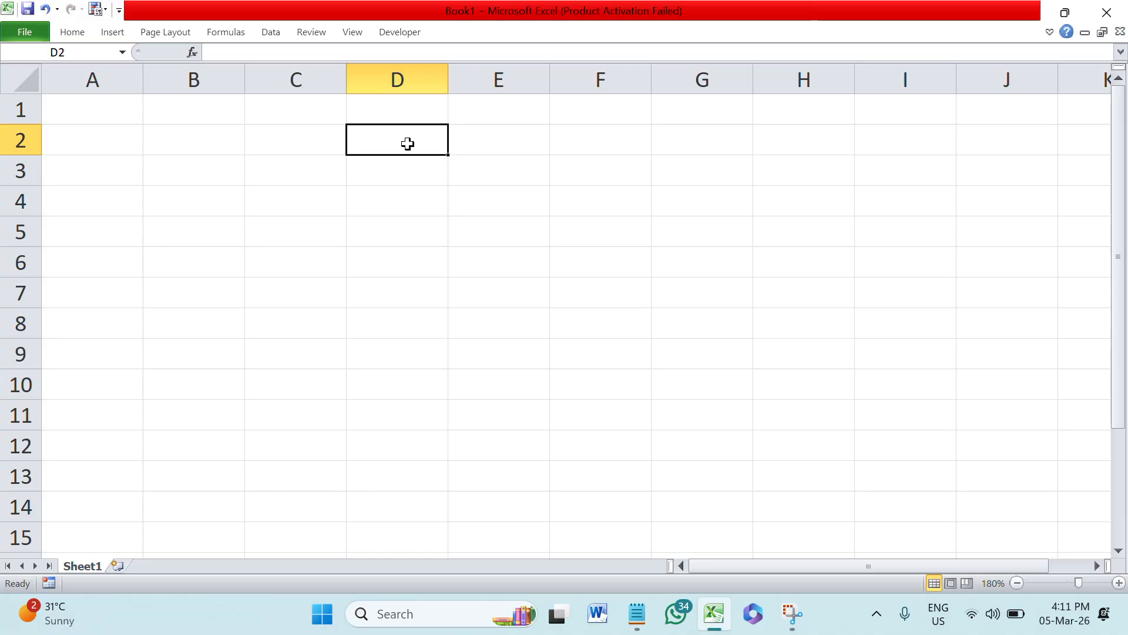
Enter the text "sum" in cell D2 and "to addition" in cell D4.
text(sum)
key(Return)
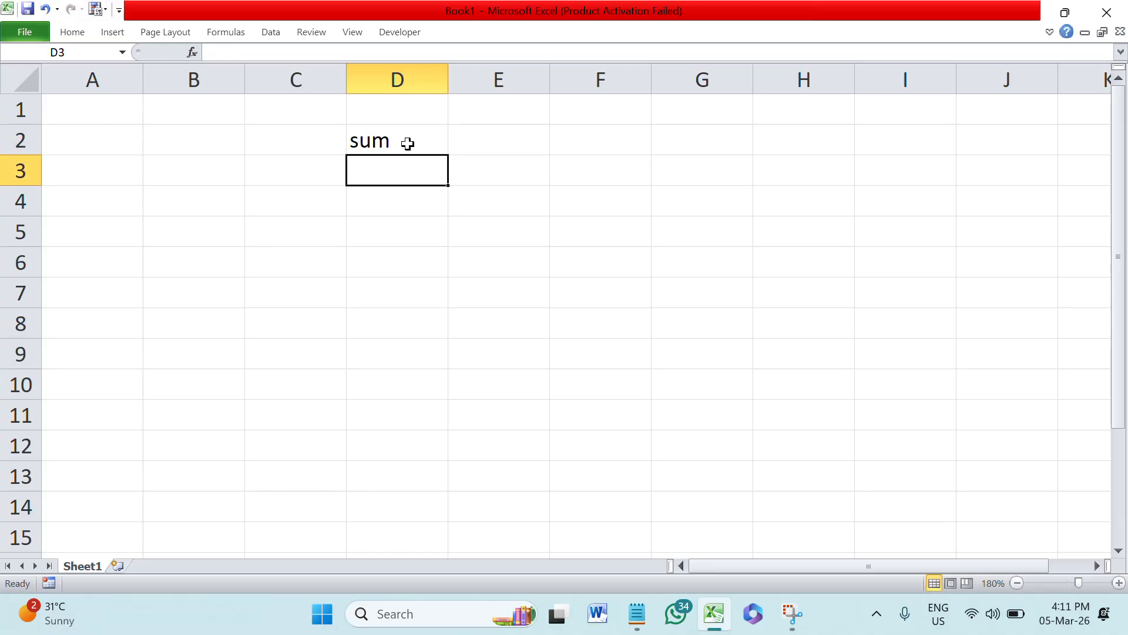
key(Return)
text(to ad)
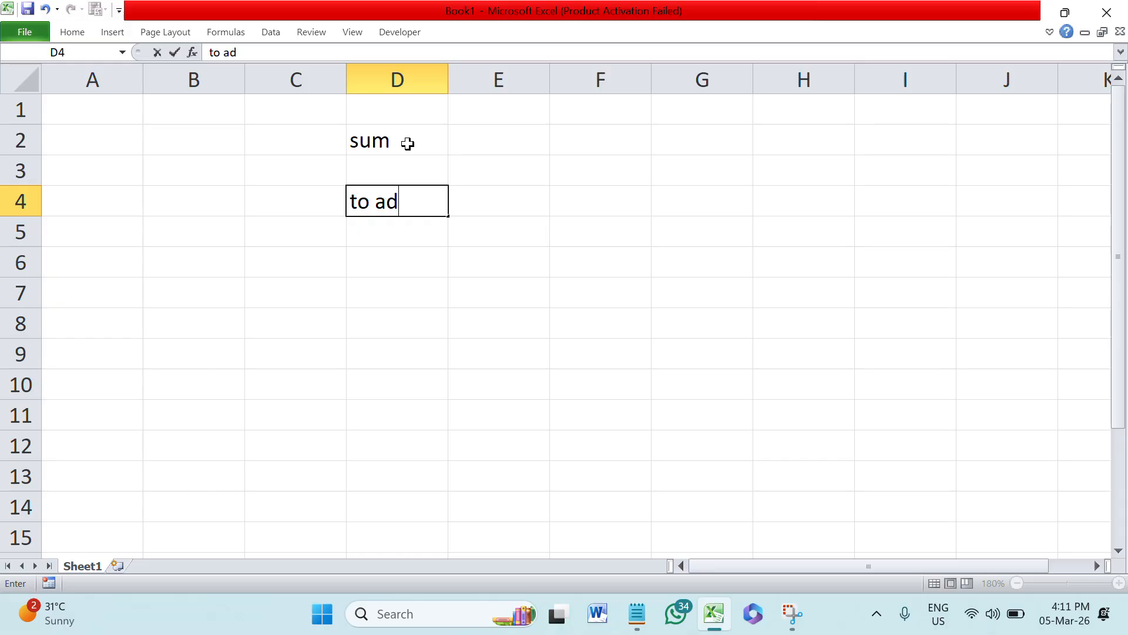
text(dition)
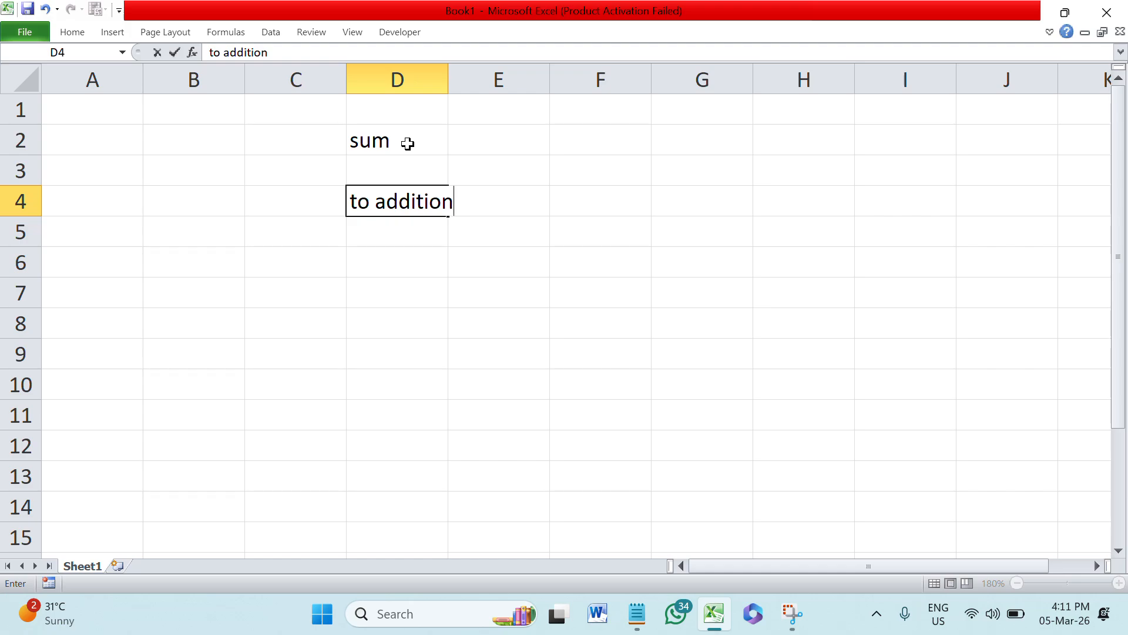
key(Return)
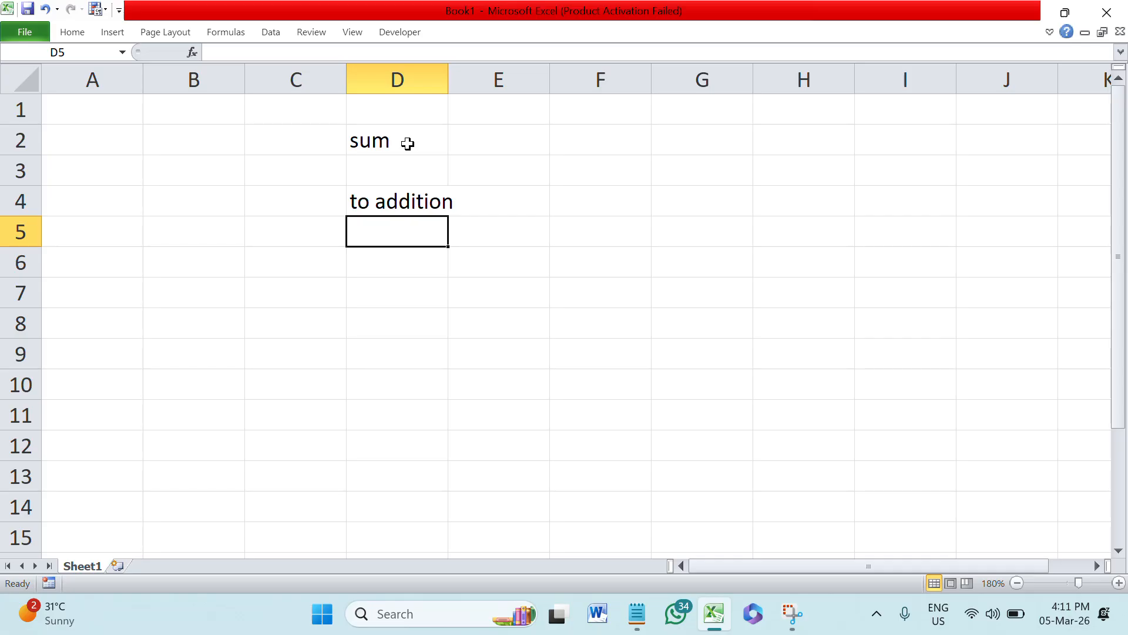
Enter the sample numbers 3 in cell D7 and 5 in cell D8.
key(Return)
key(Return)
text(3)
key(Return)
text(5)
key(Return)
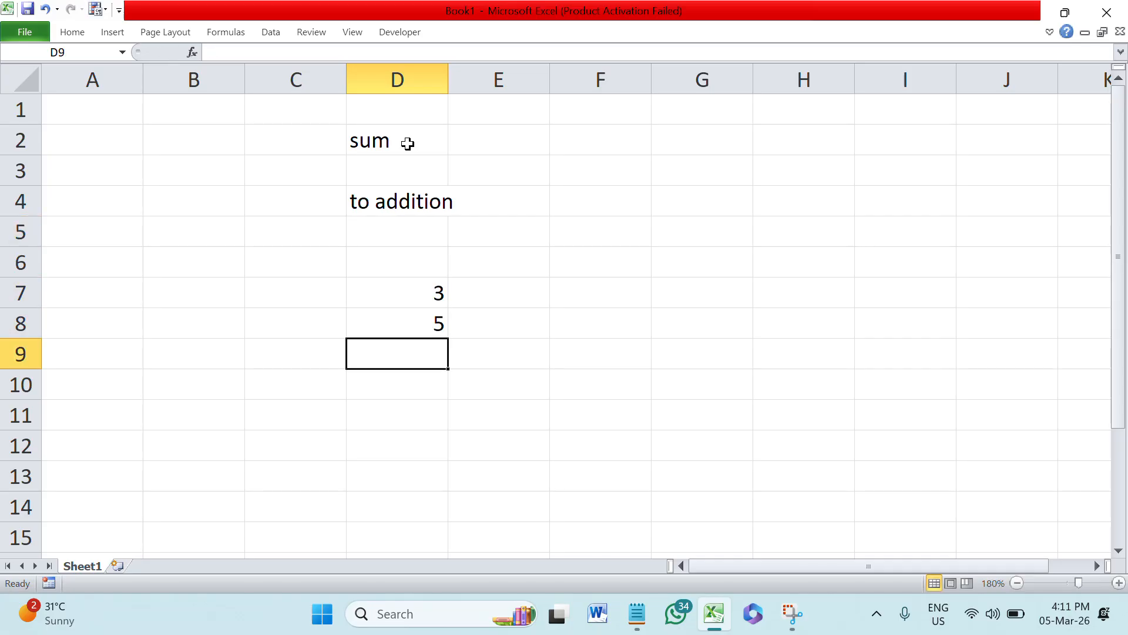
Add the typed numbers 3 and 5 in cell D10 with the formula =SUM(3,5).
key(Return)
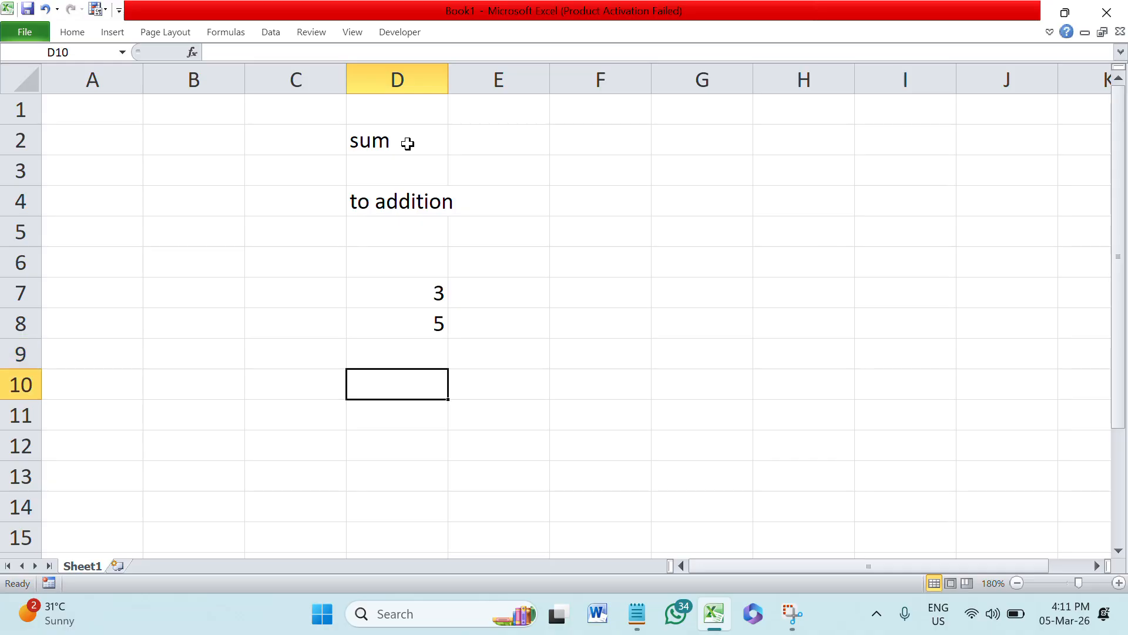
text(=sum)
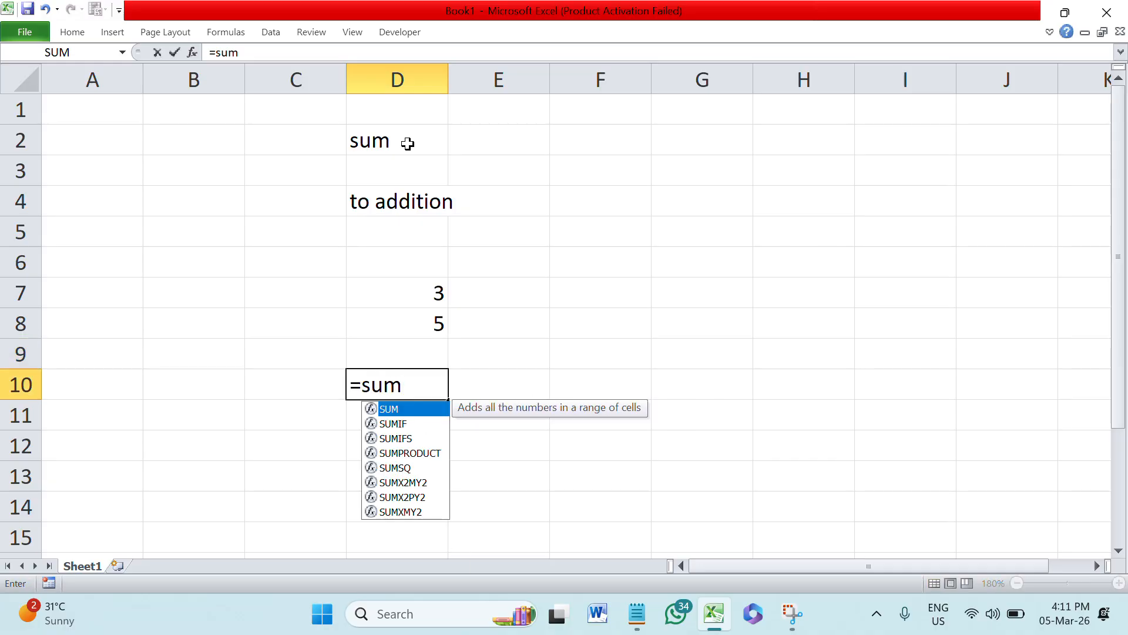
text((3,5)
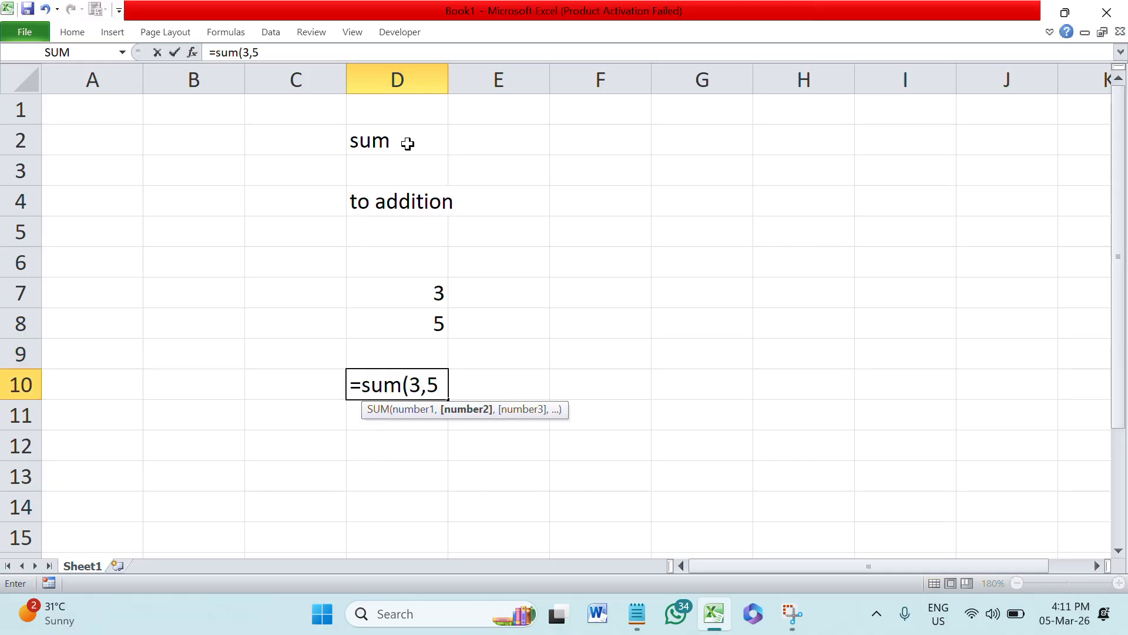
key(Return)
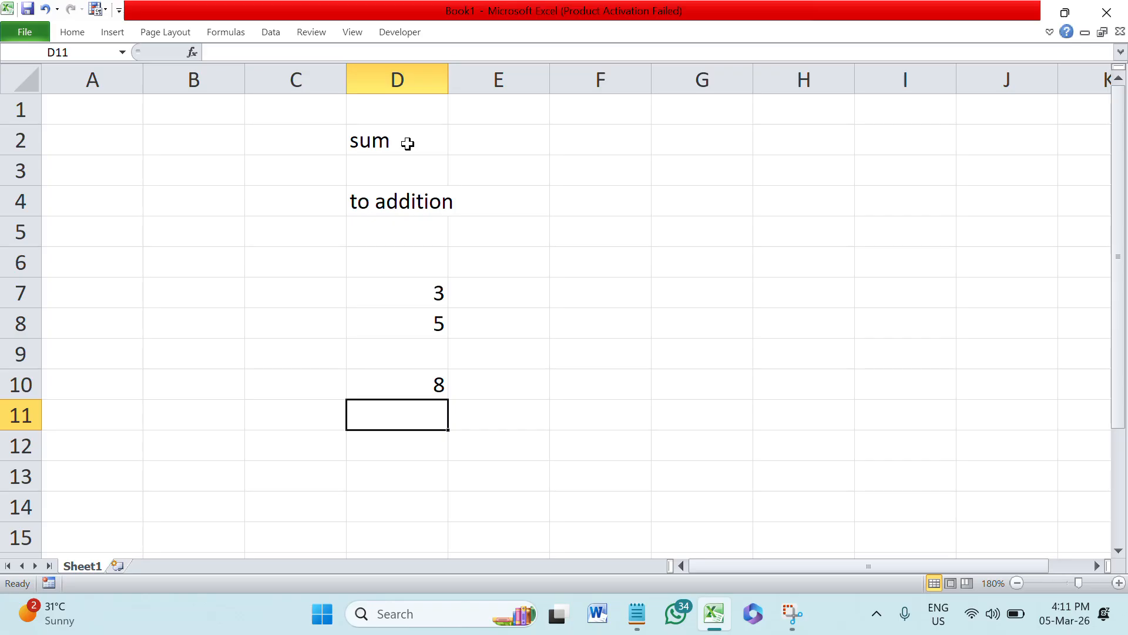
Change the number in D7 to 4 and re-enter 5 in D8.
click(418, 296)
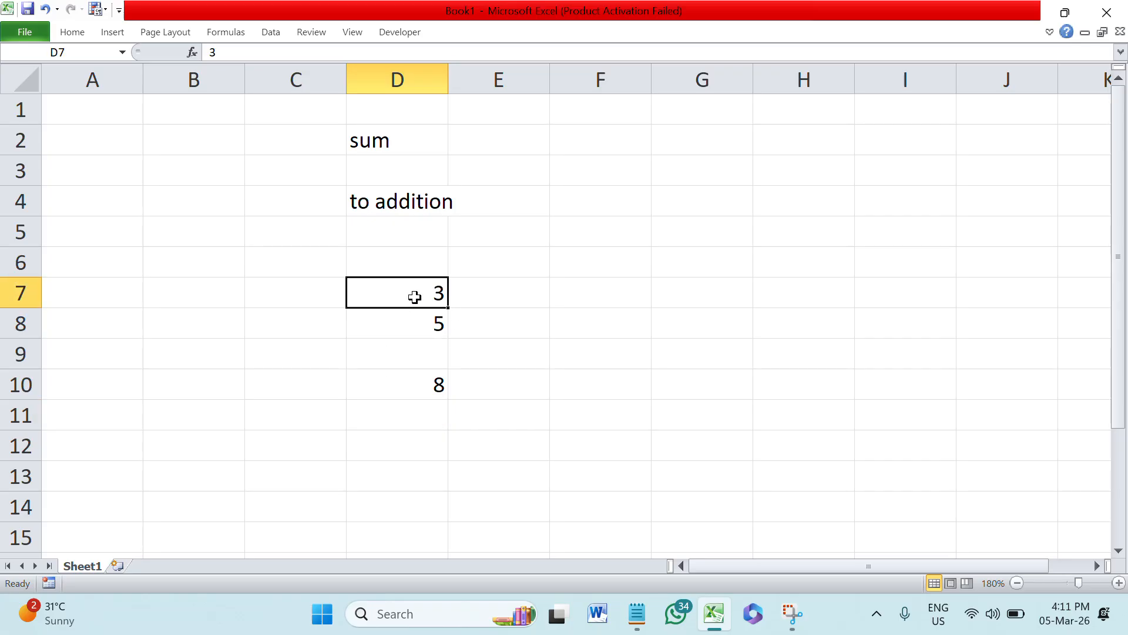
text(4)
click(503, 340)
click(416, 322)
text(5)
click(485, 364)
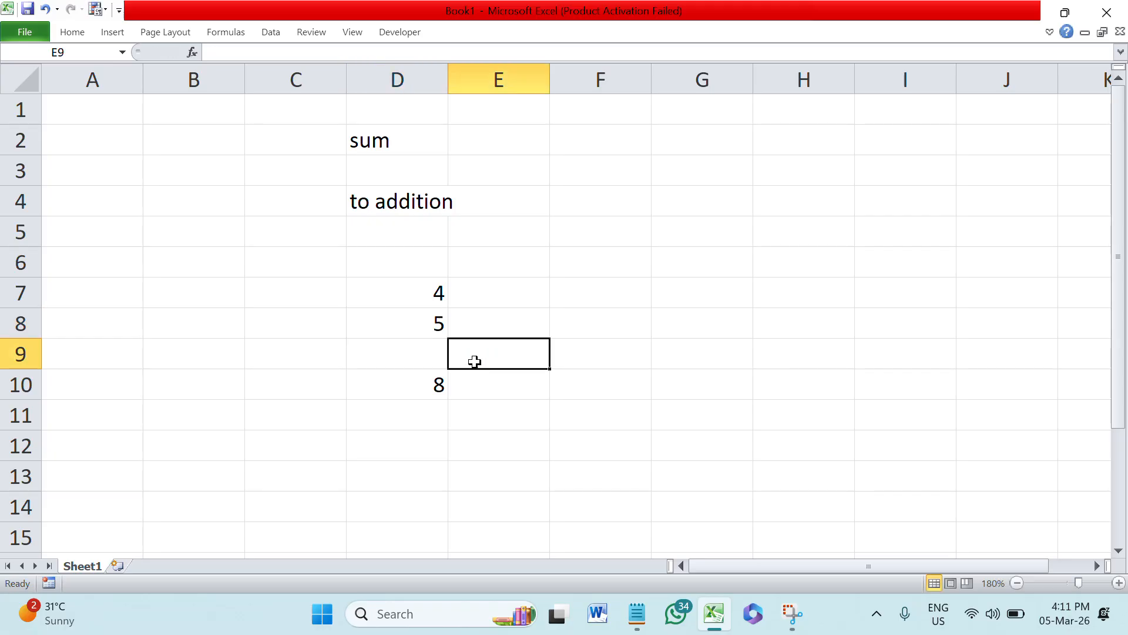
Show the D10 formula as text by inserting a space before its equals sign.
click(429, 386)
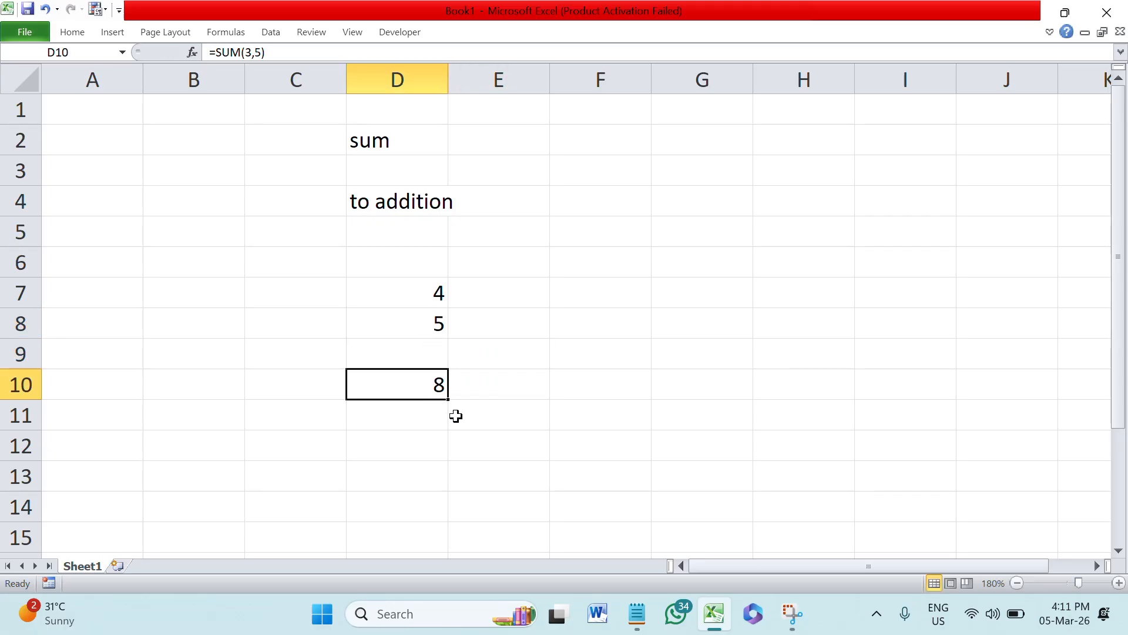
double_click(405, 382)
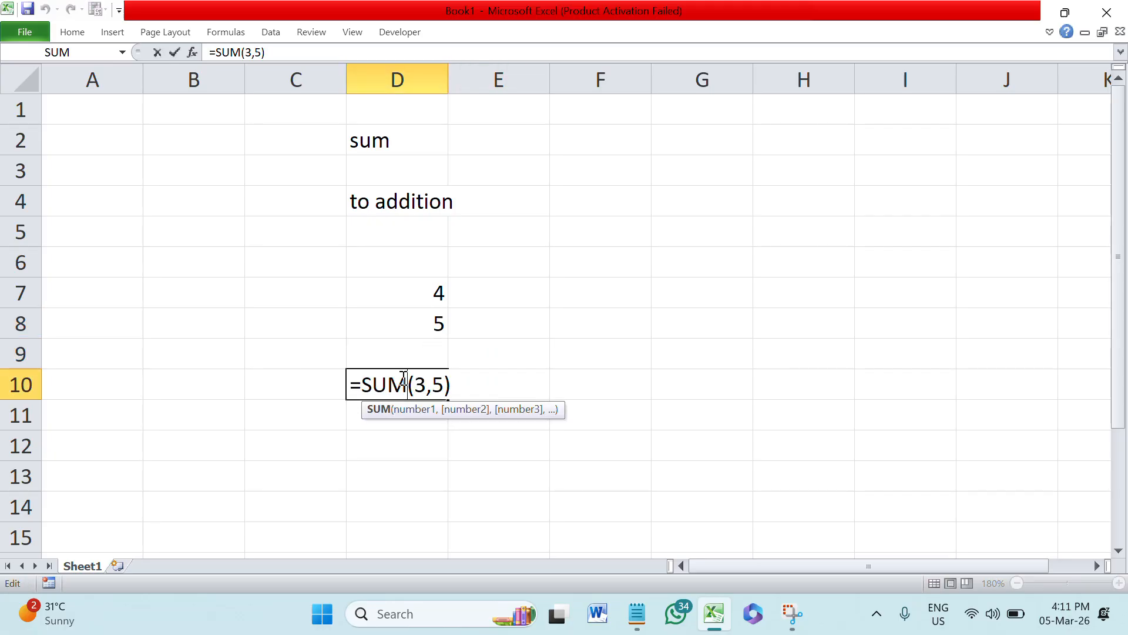
click(351, 385)
click(585, 372)
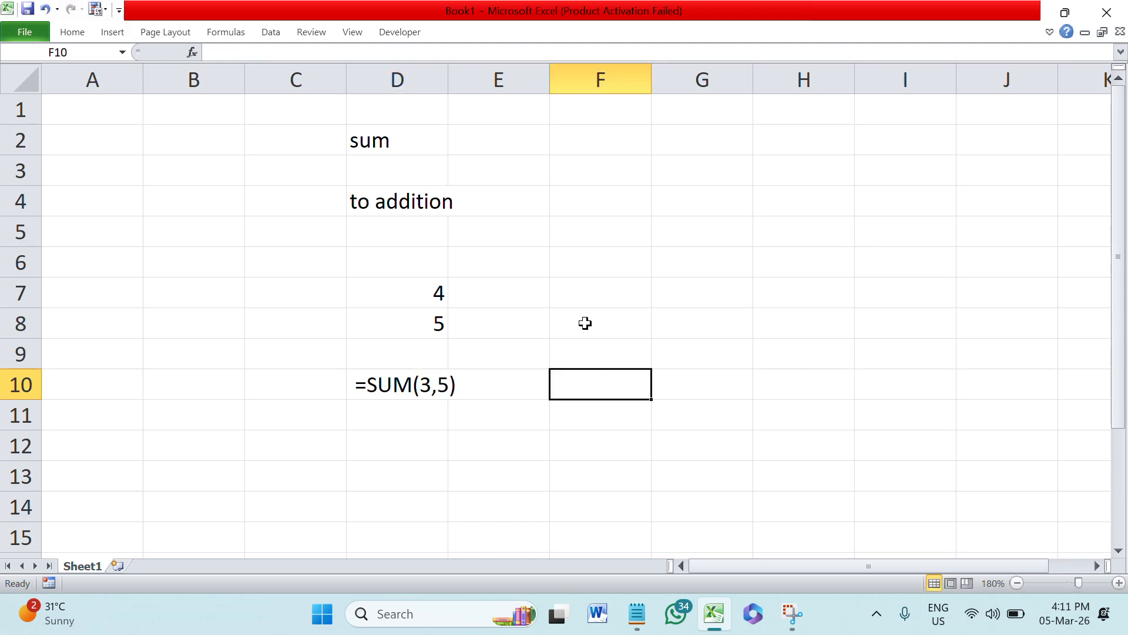
Add the two numbers by cell reference in F10 with the formula =SUM(D7,D8).
text(=)
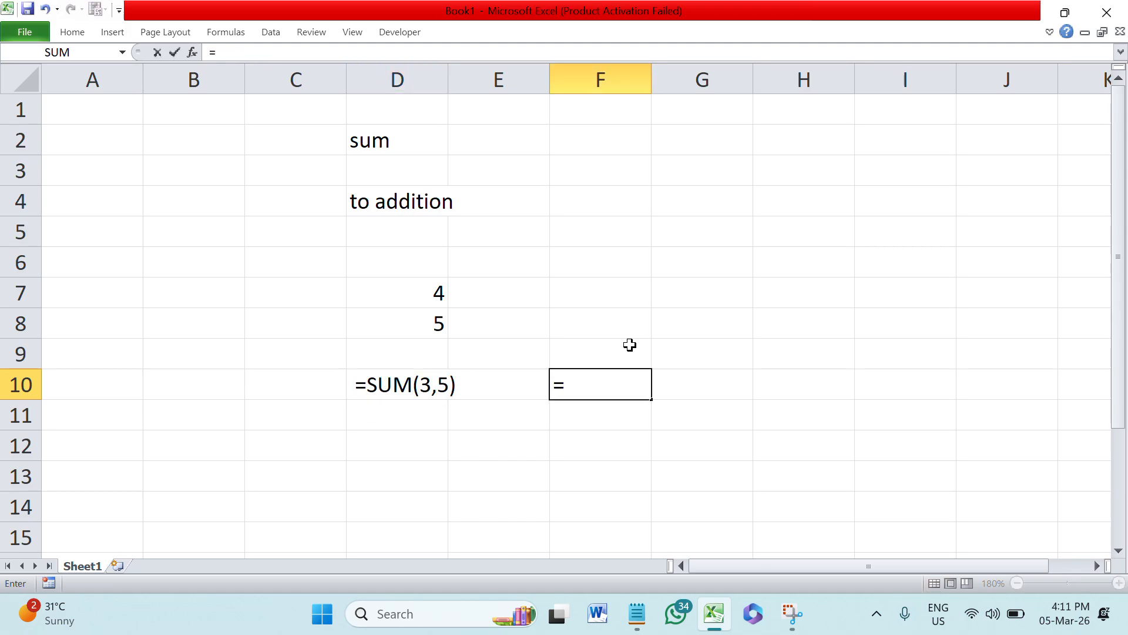
text(sum()
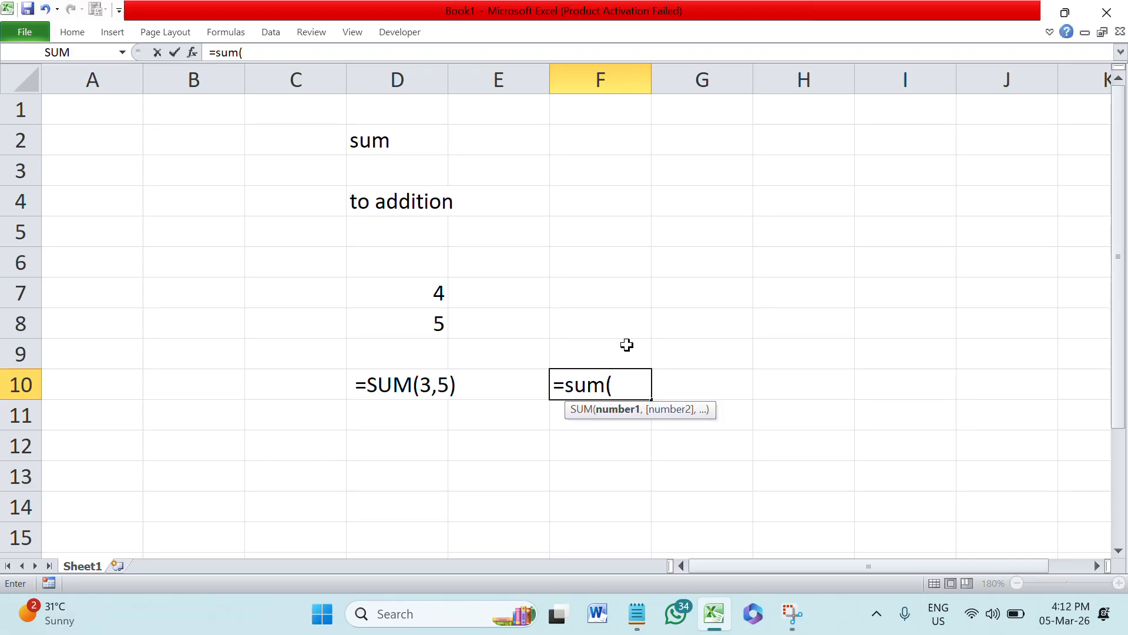
click(402, 296)
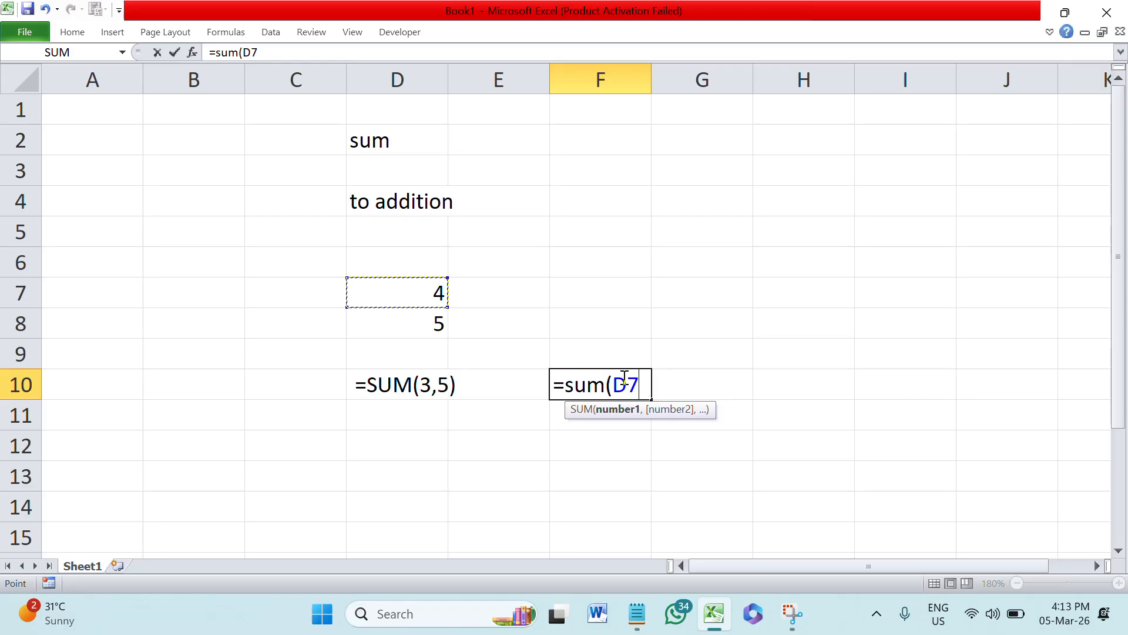
text(,)
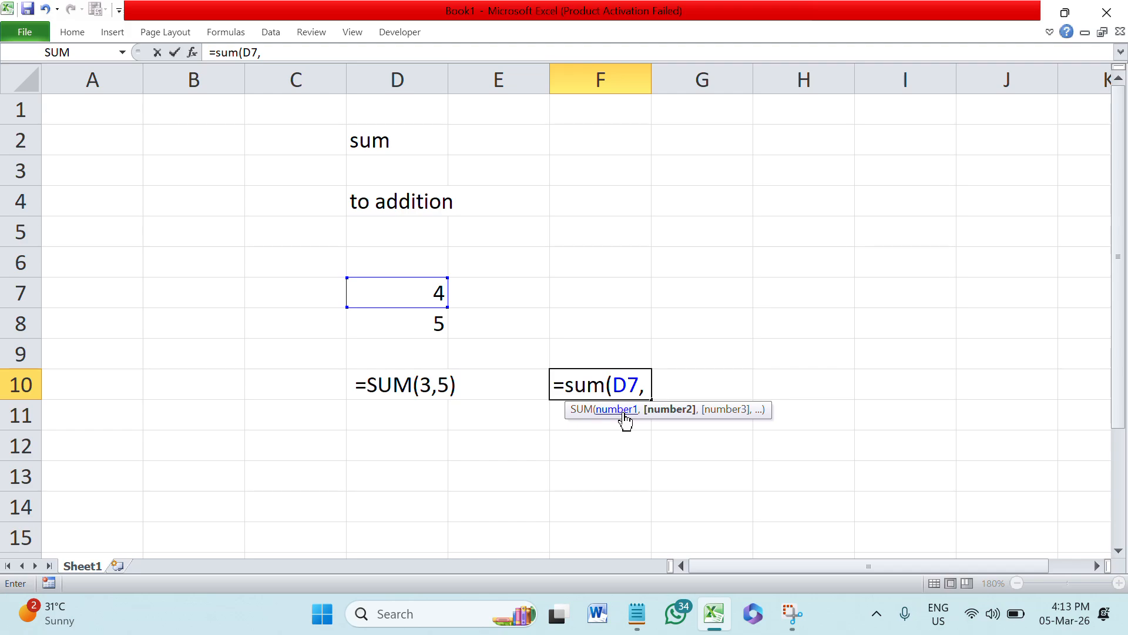
click(416, 333)
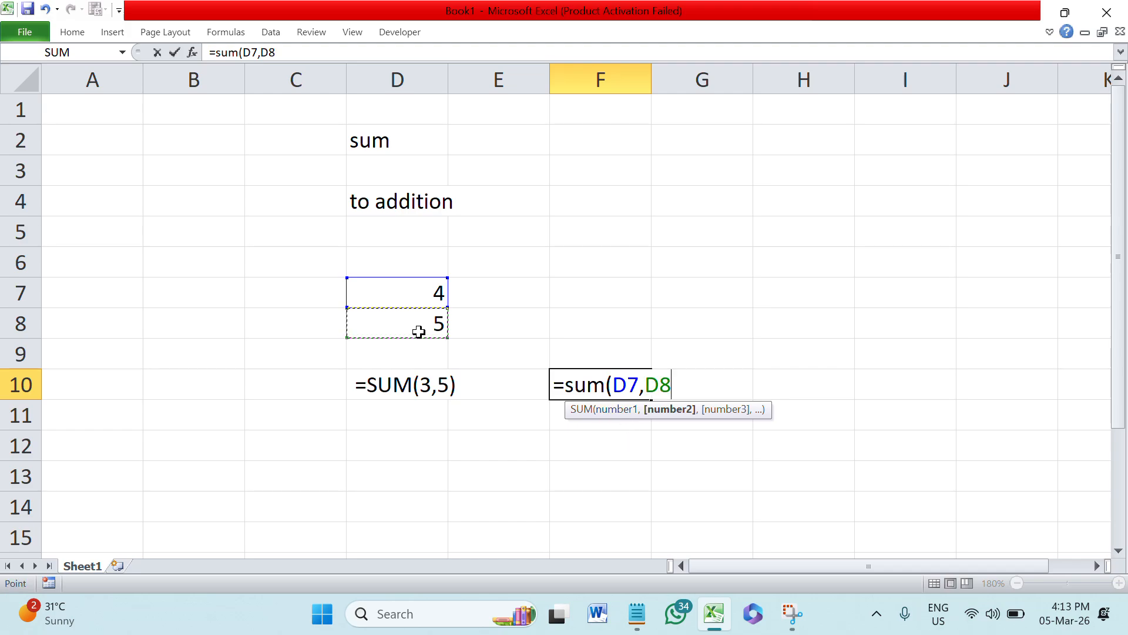
text())
key(Return)
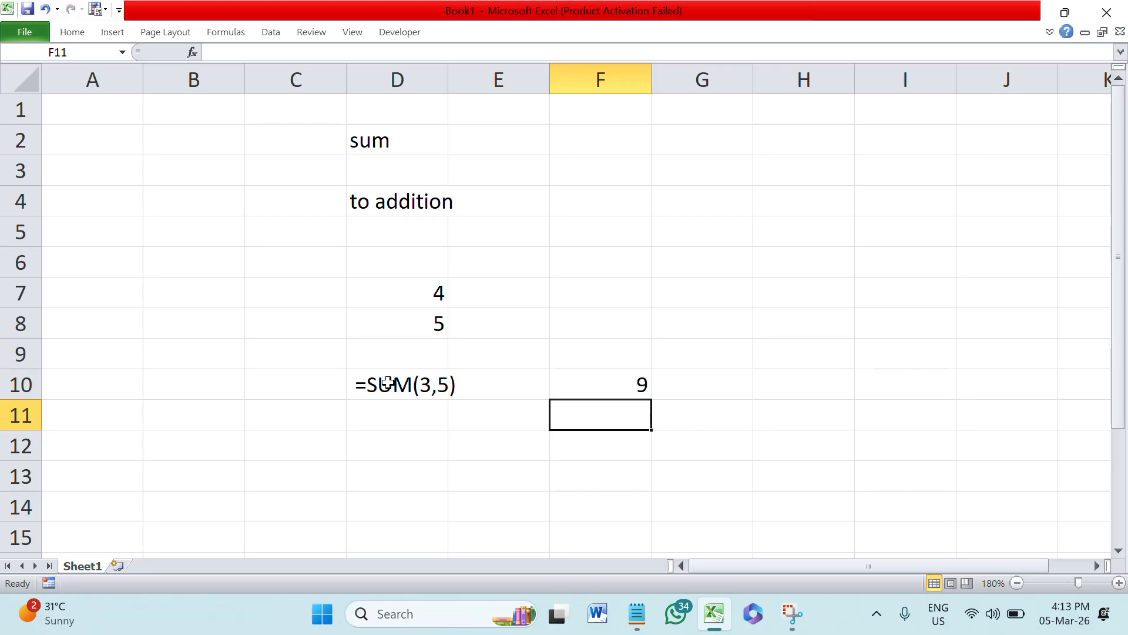
Remove the leading space in D10 to make =SUM(3,5) a calculating formula again.
click(355, 382)
double_click(355, 382)
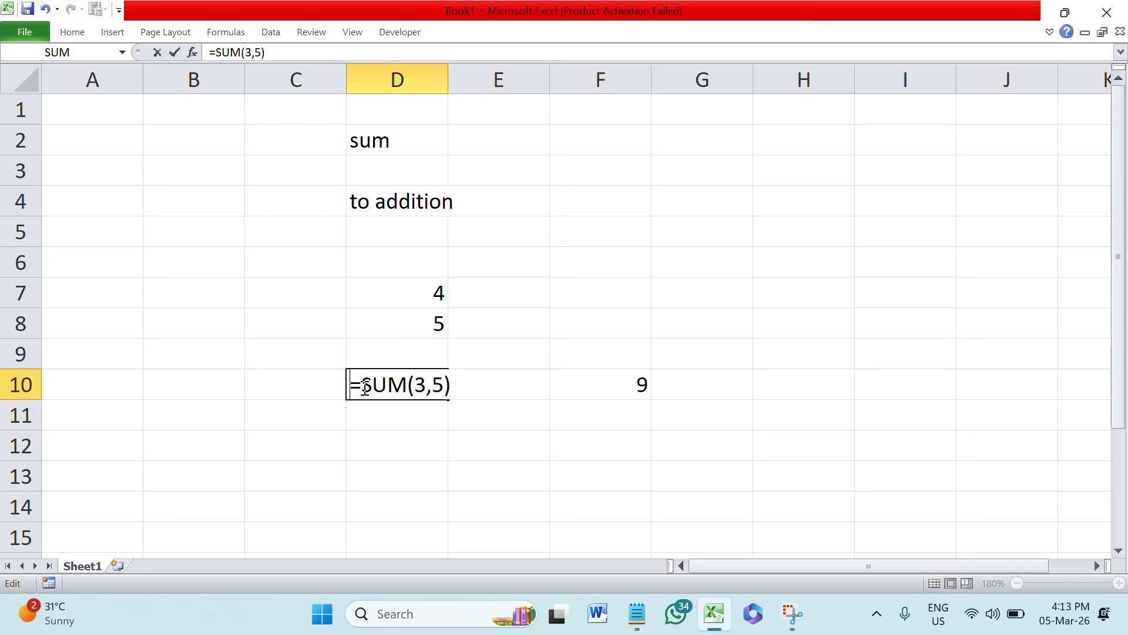
key(Return)
Change the number in cell D7 to 11.
click(534, 468)
click(420, 293)
click(427, 318)
click(428, 302)
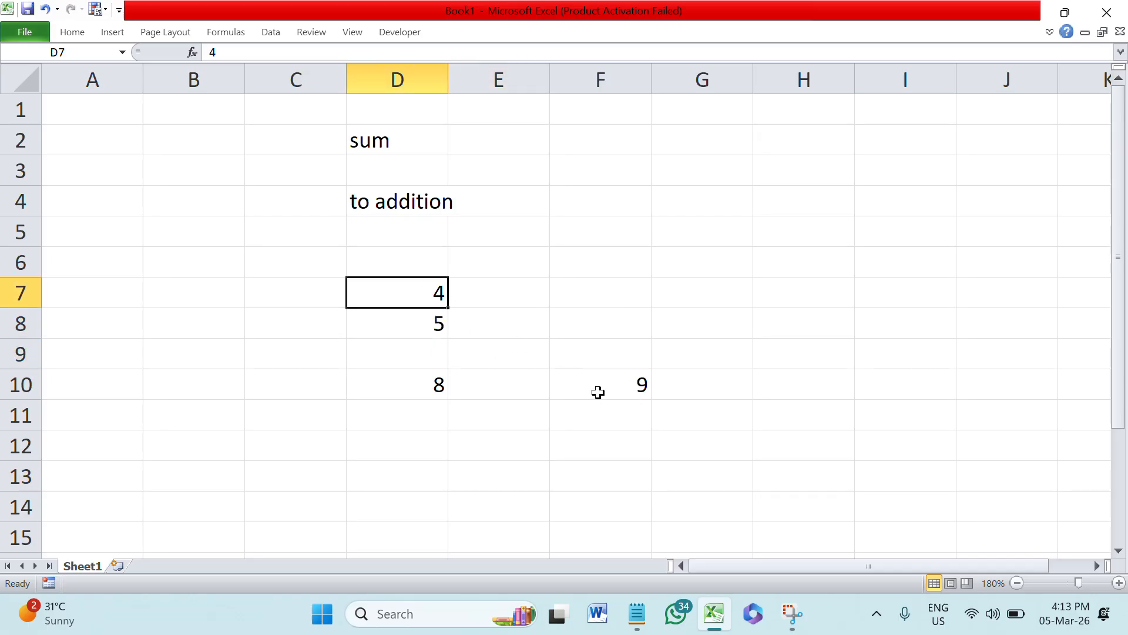
text(11)
click(589, 317)
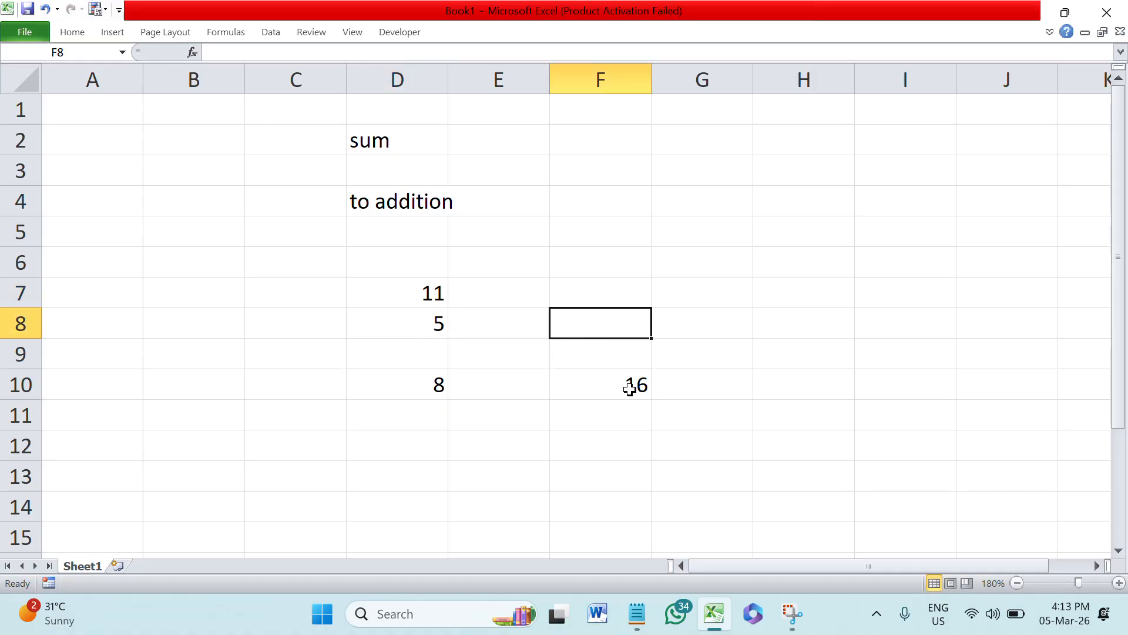
Show the formulas in F10 and D10 as text by inserting a space before each equals sign.
double_click(612, 388)
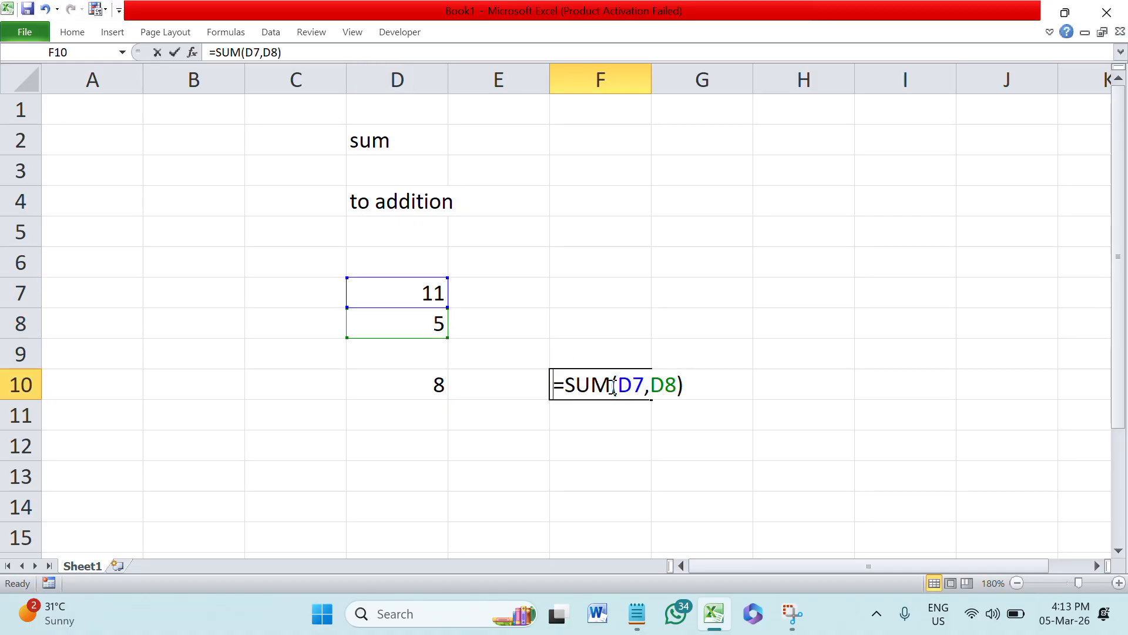
click(554, 383)
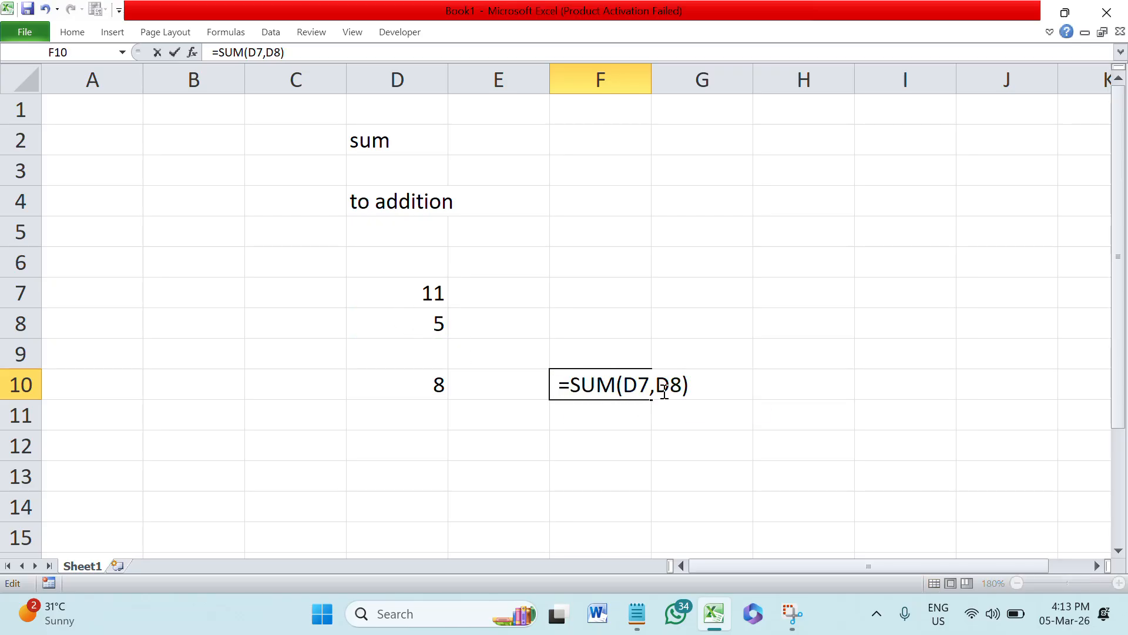
double_click(407, 386)
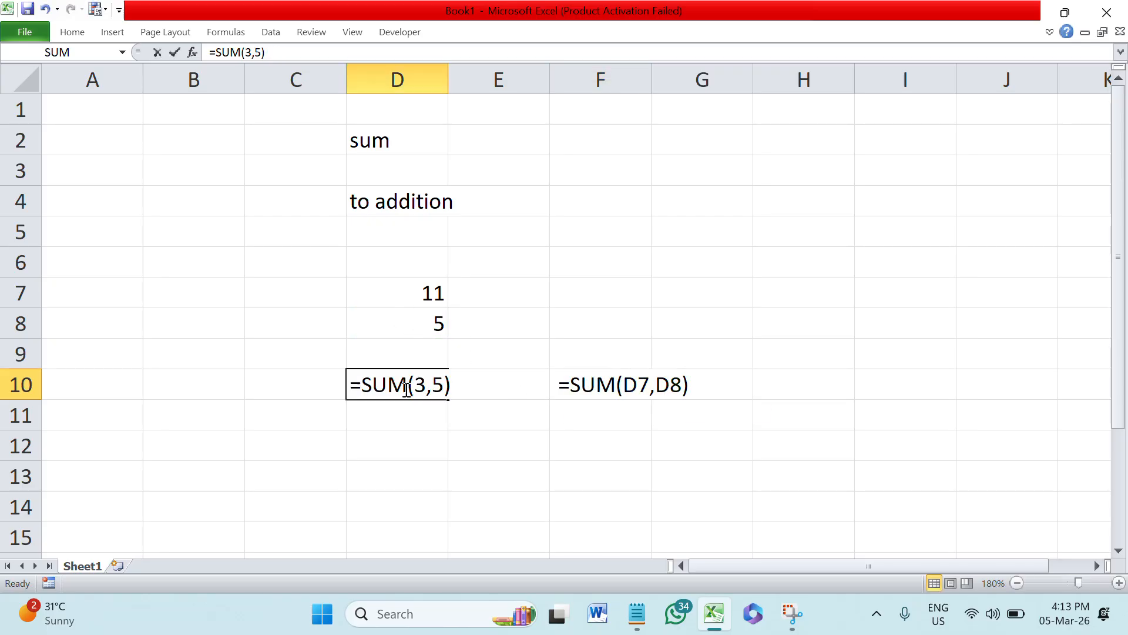
click(354, 386)
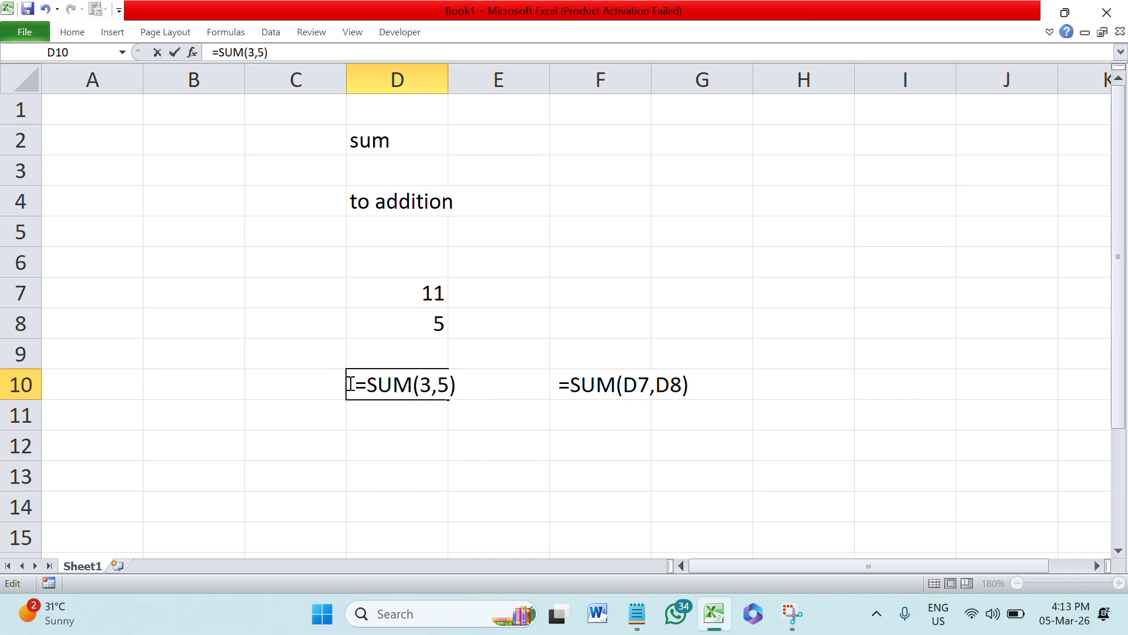
Remove the leading spaces from =SUM(3,5) in D10 and =SUM(D7,D8) in F10 so both calculate again.
key(BackSpace)
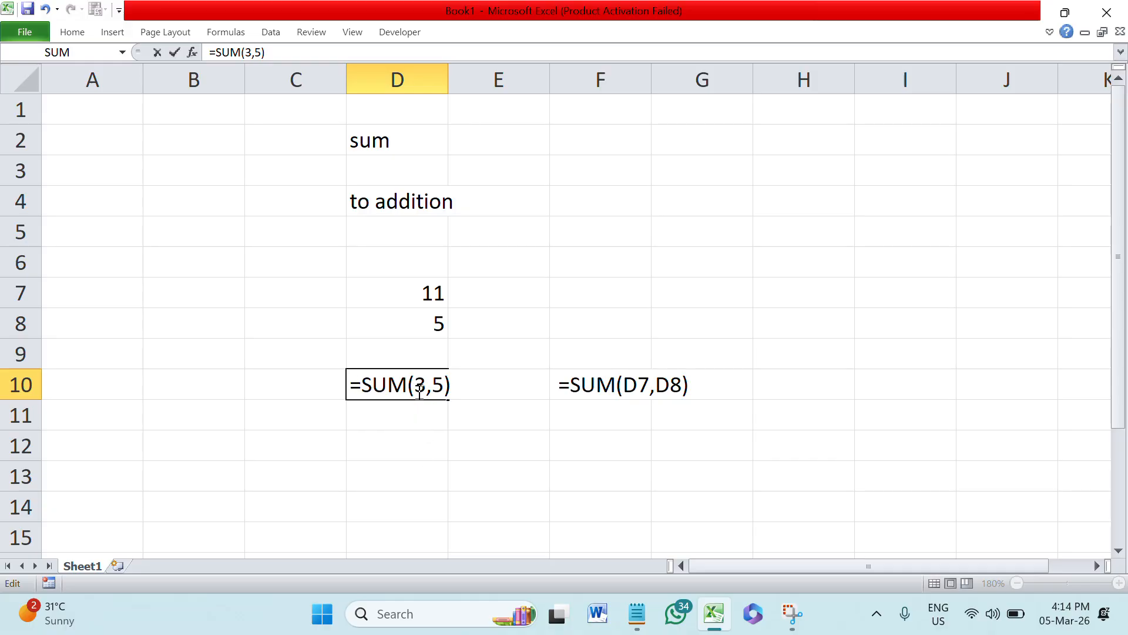
text(=)
click(486, 451)
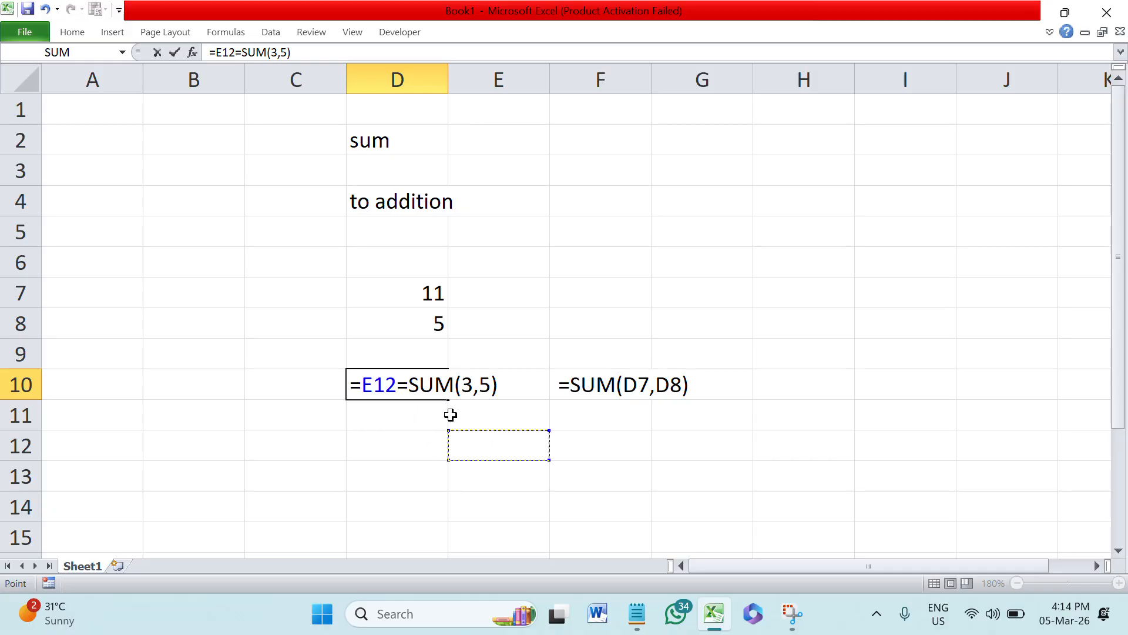
key(BackSpace)
key(BackSpace)
key(BackSpace)
key(BackSpace)
key(Return)
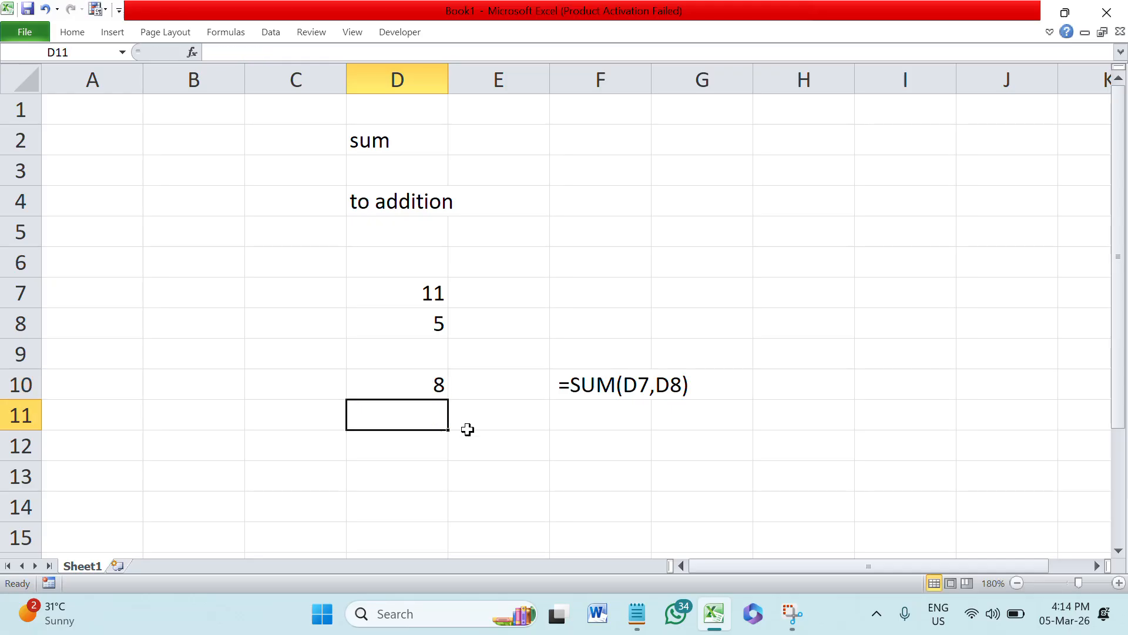
double_click(559, 387)
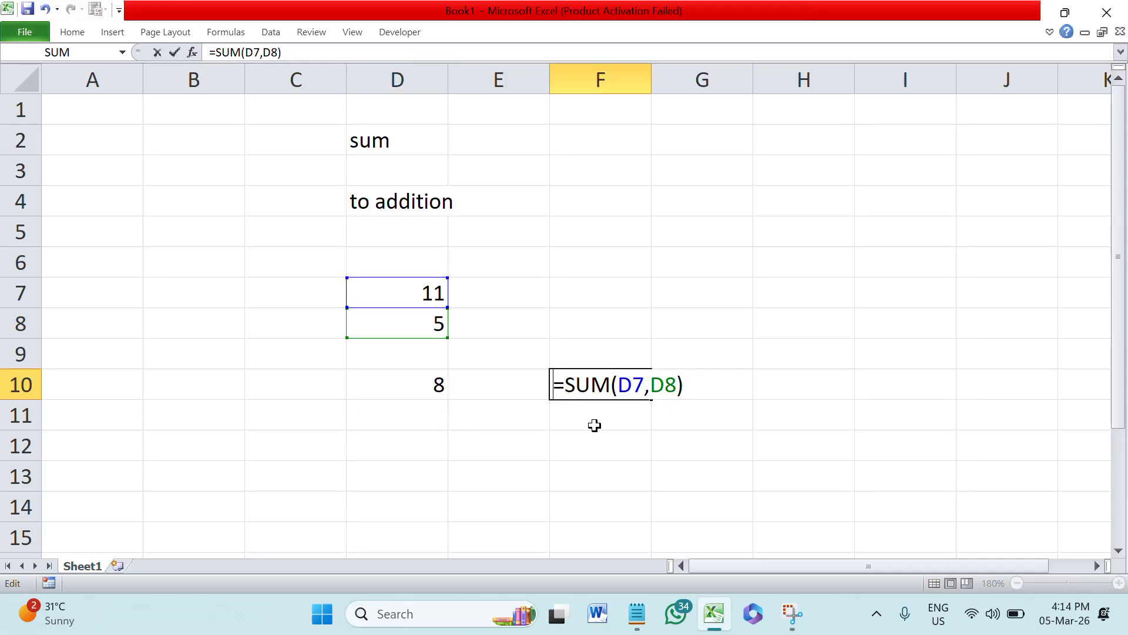
click(629, 486)
Change the numbers to 44 in cell D8 and 77 in cell D7.
click(411, 324)
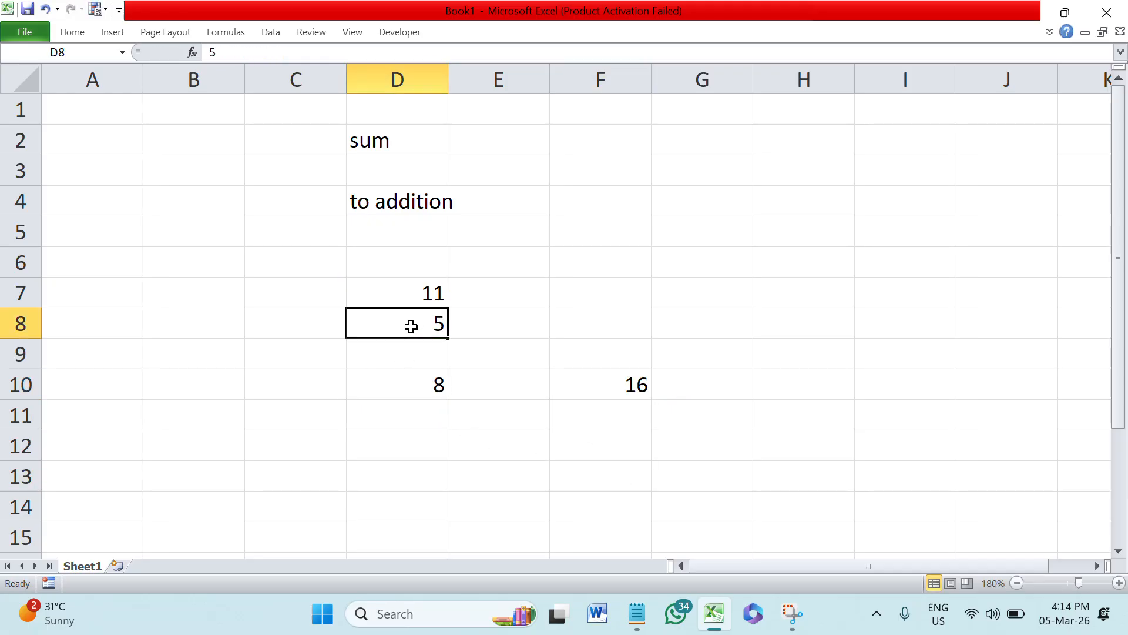
text(44)
click(676, 497)
click(412, 295)
text(77)
click(681, 488)
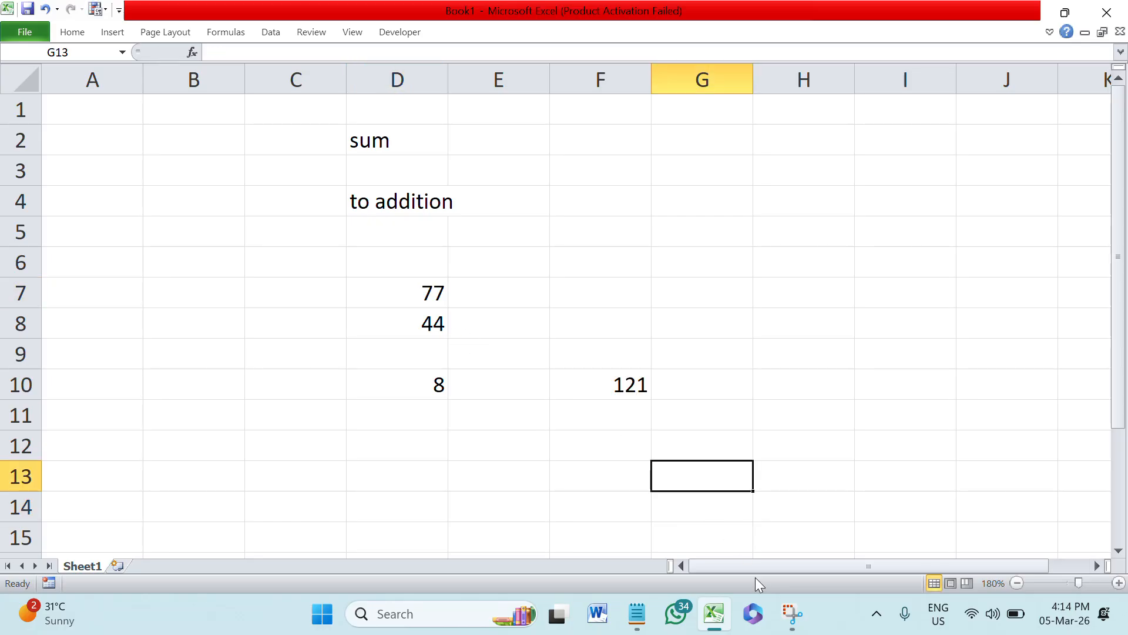
Show the SUM formulas in F10 and D10 as text by inserting a space before each equals sign.
double_click(595, 384)
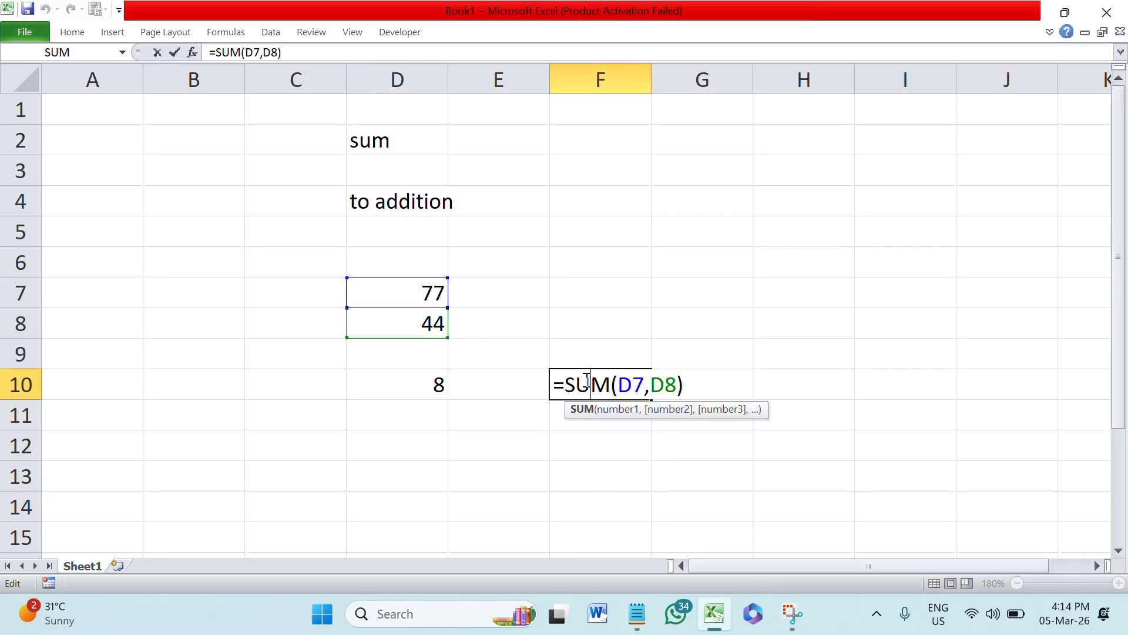
click(557, 382)
key(ctrl+Return)
click(403, 385)
double_click(403, 386)
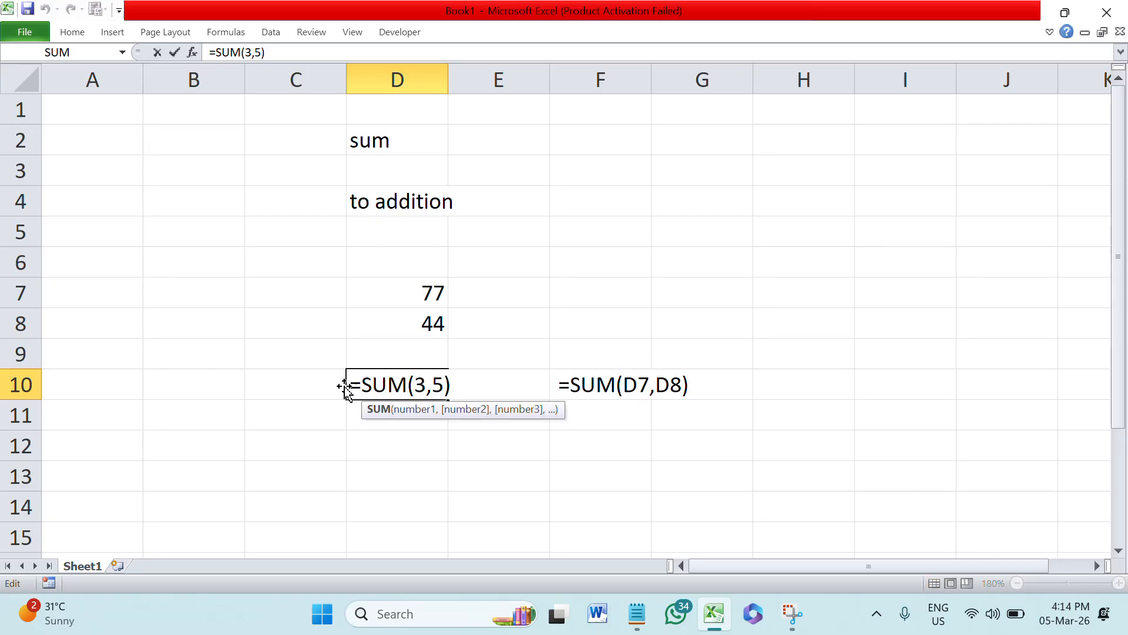
click(347, 385)
click(490, 472)
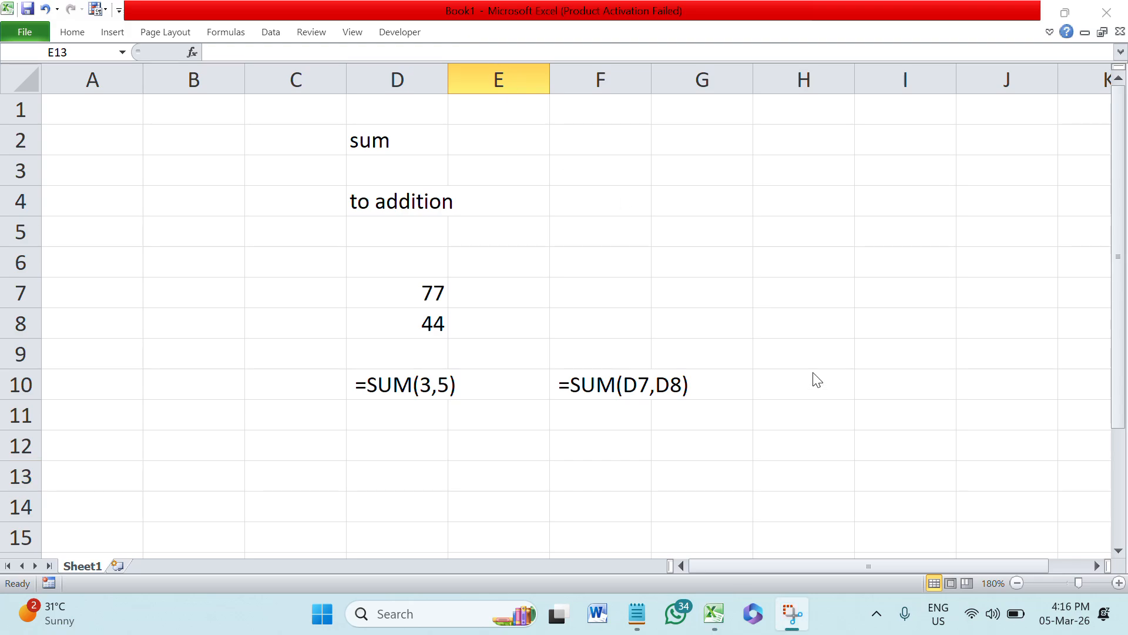
Enter the heading marks in E21 and the values 45, 67, 78, 89, 76 and 77 below it in E22 to E27.
scroll(759, 389, down, 3)
click(463, 157)
text(marks)
key(Return)
text(45)
key(Return)
text(67)
key(Return)
text(78)
key(Return)
text(89)
key(Return)
text(76)
key(Return)
text(77)
key(Return)
key(Return)
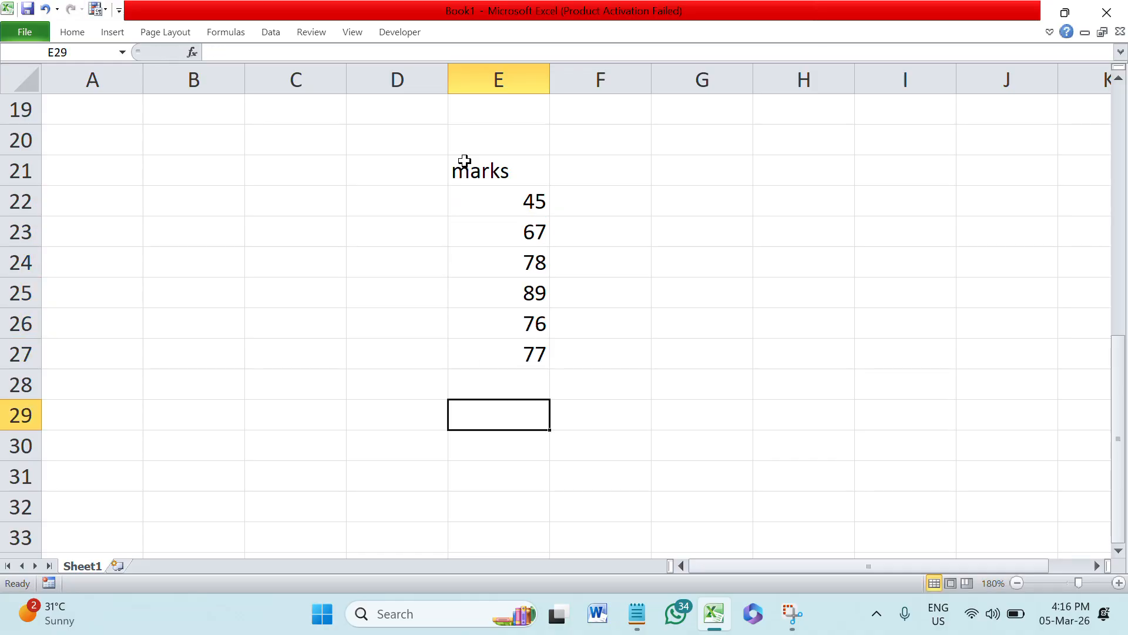
Apply All Borders to the marks list in E21:E27.
drag(463, 160, 490, 352)
click(85, 32)
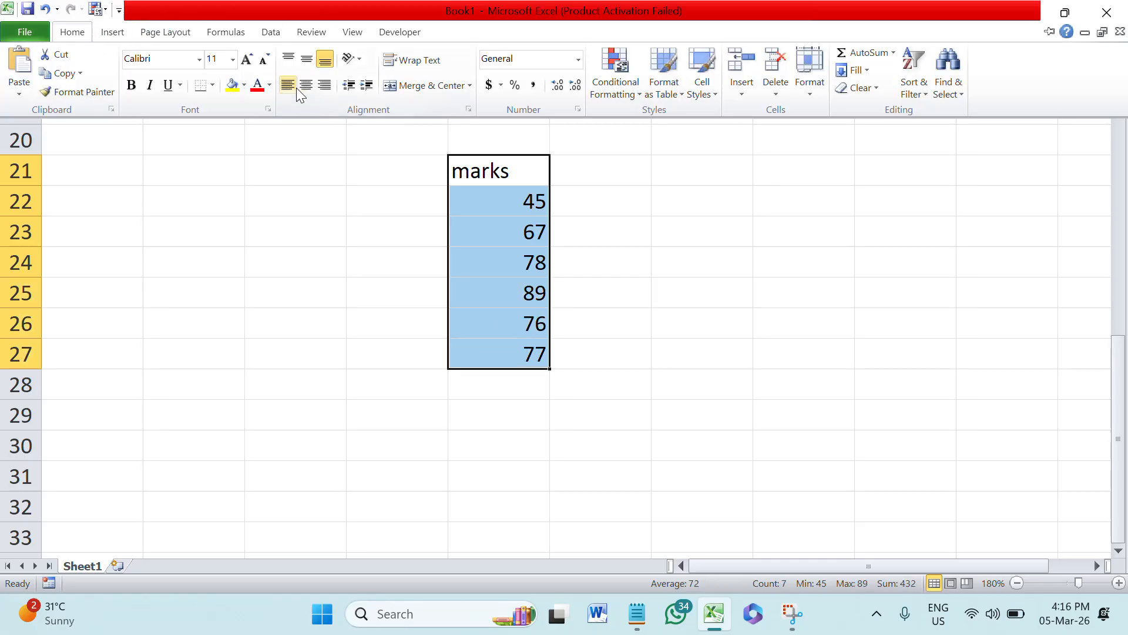
click(213, 86)
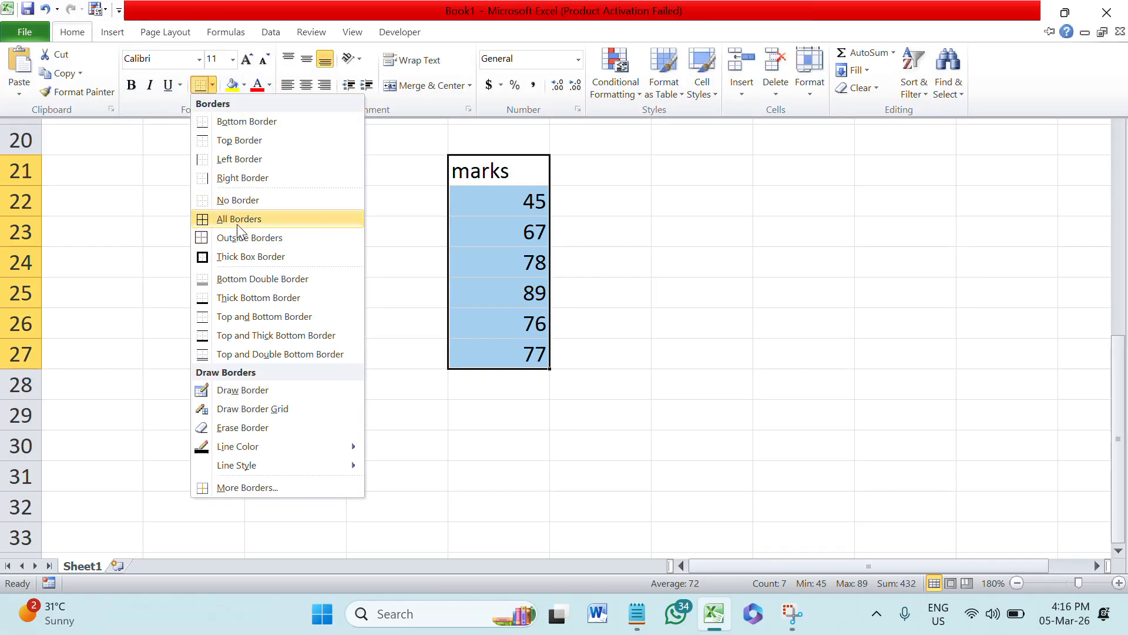
click(212, 217)
click(743, 323)
Fill the marks heading cell E21 with a light red background colour.
click(508, 173)
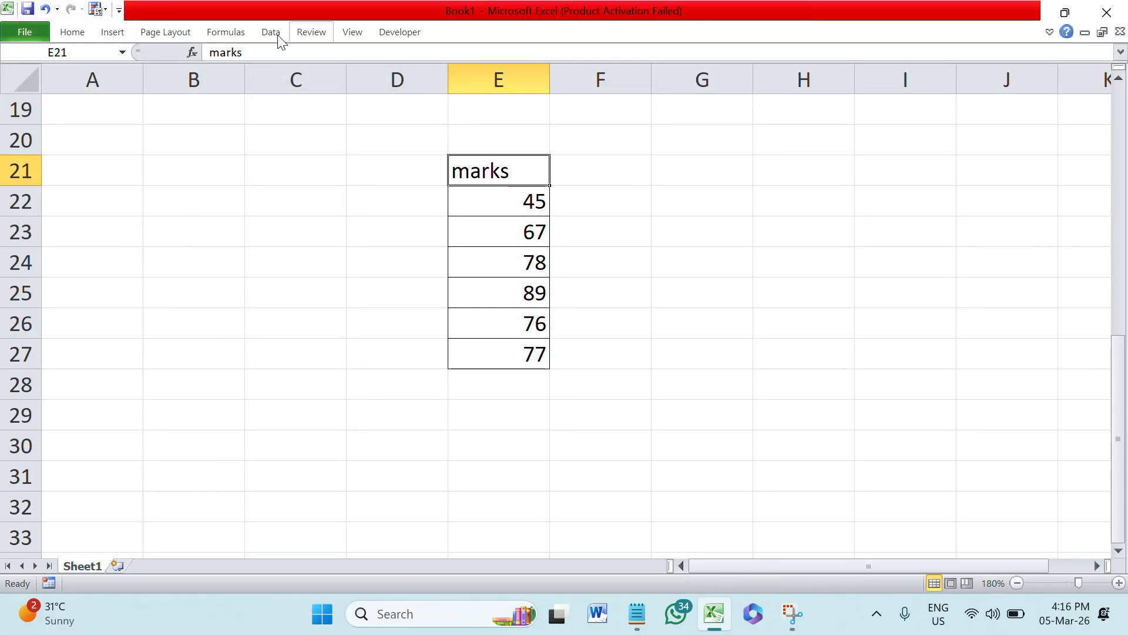
click(77, 32)
click(244, 86)
click(298, 131)
click(787, 361)
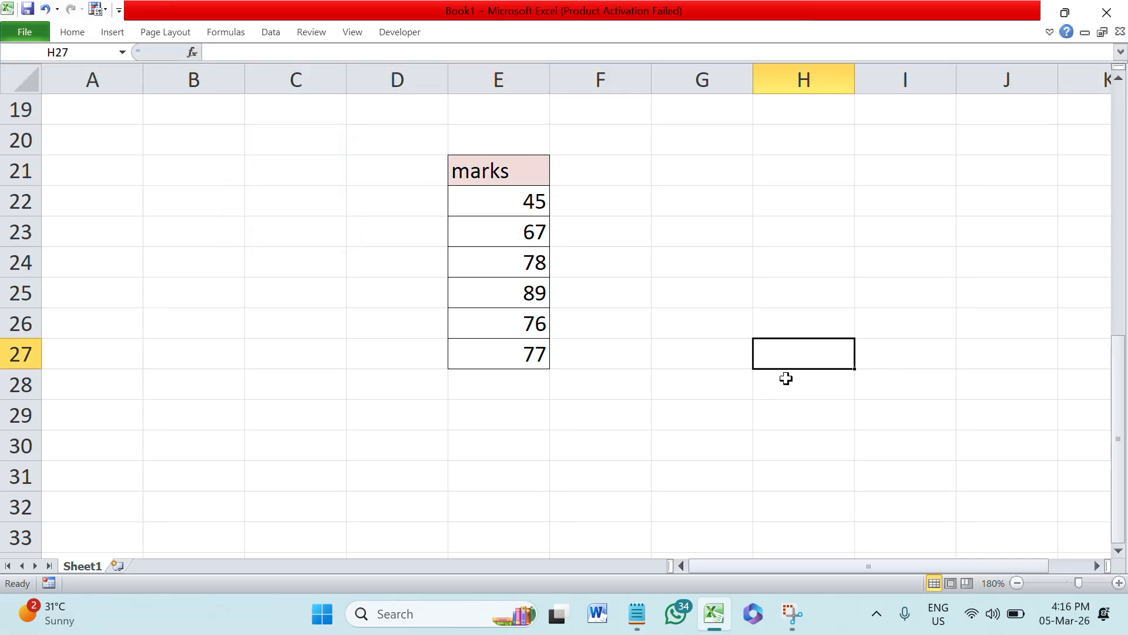
Enter the label total marks in D29 and widen column D so the label fits.
click(360, 426)
text(to)
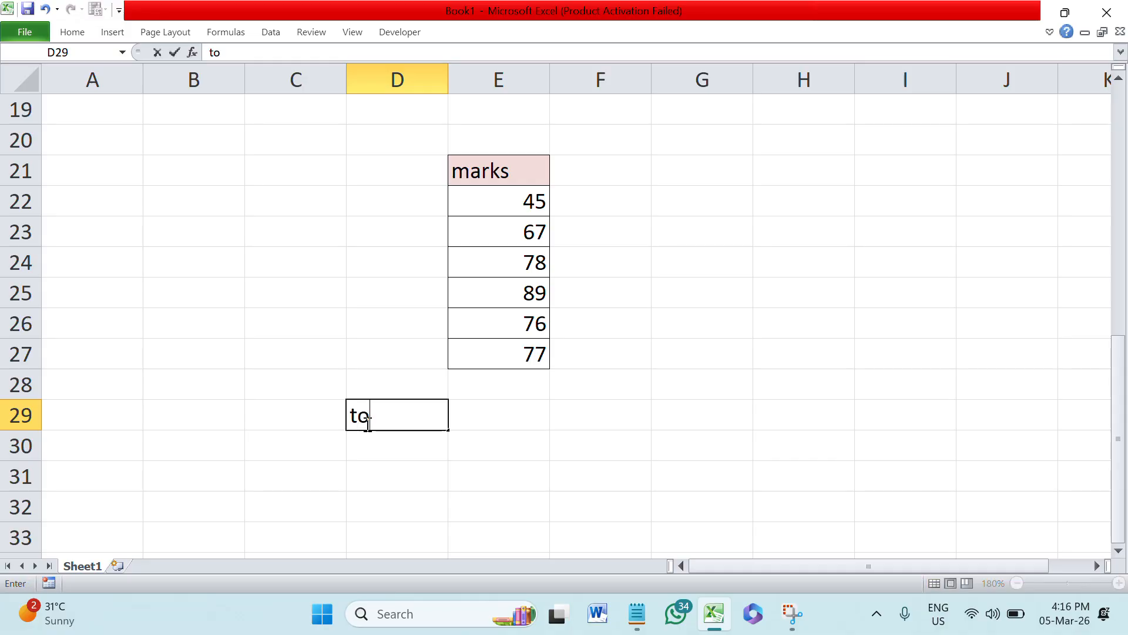
text(tal marks)
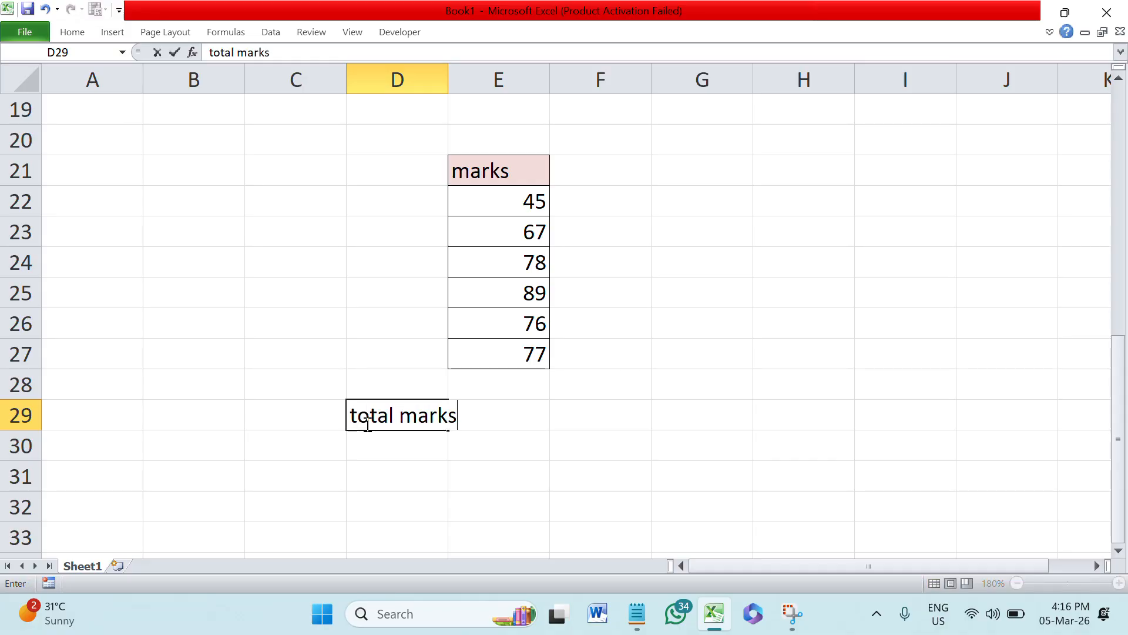
click(780, 490)
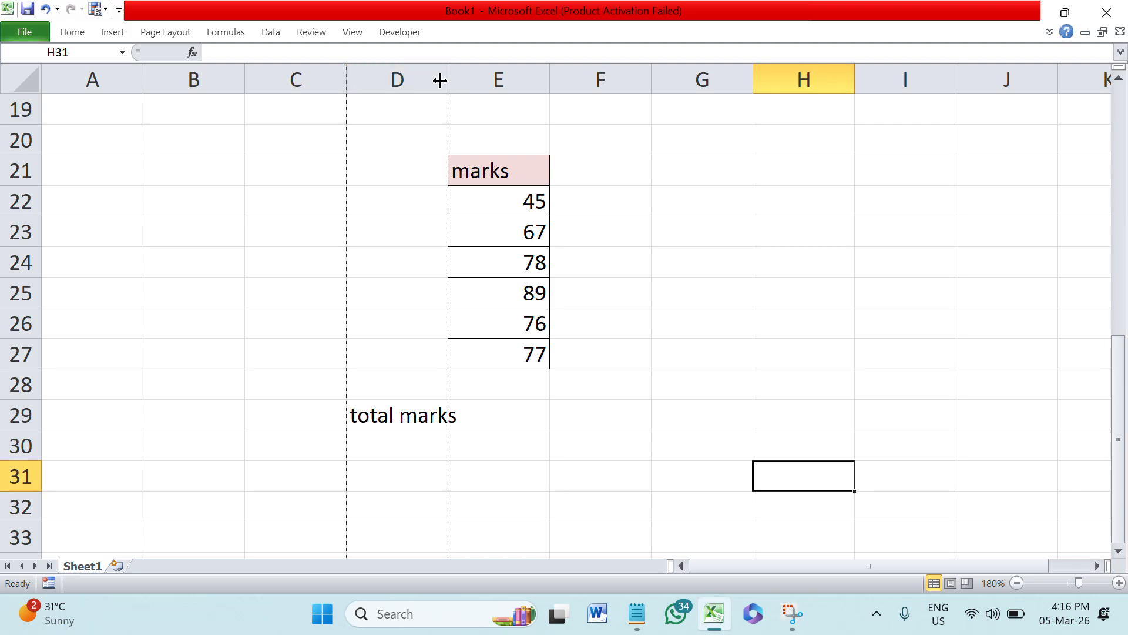
drag(448, 81, 483, 94)
Total the marks in E29 with =sum(E22,E23,E24,E25,E26,E27), adding each cell as a separate argument.
click(577, 416)
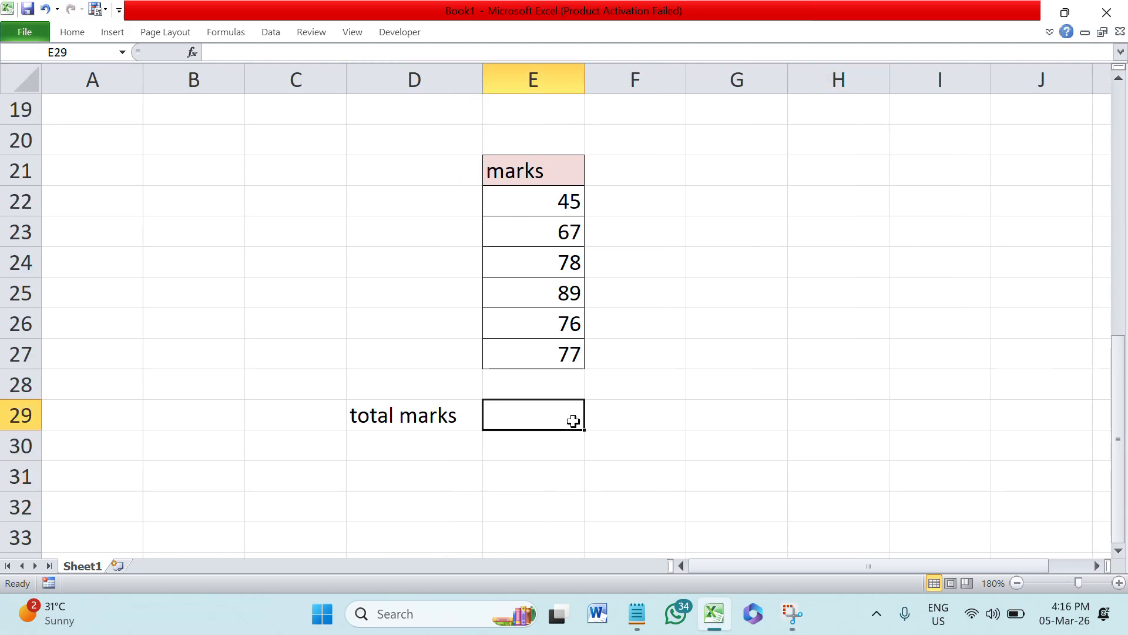
text(=sum()
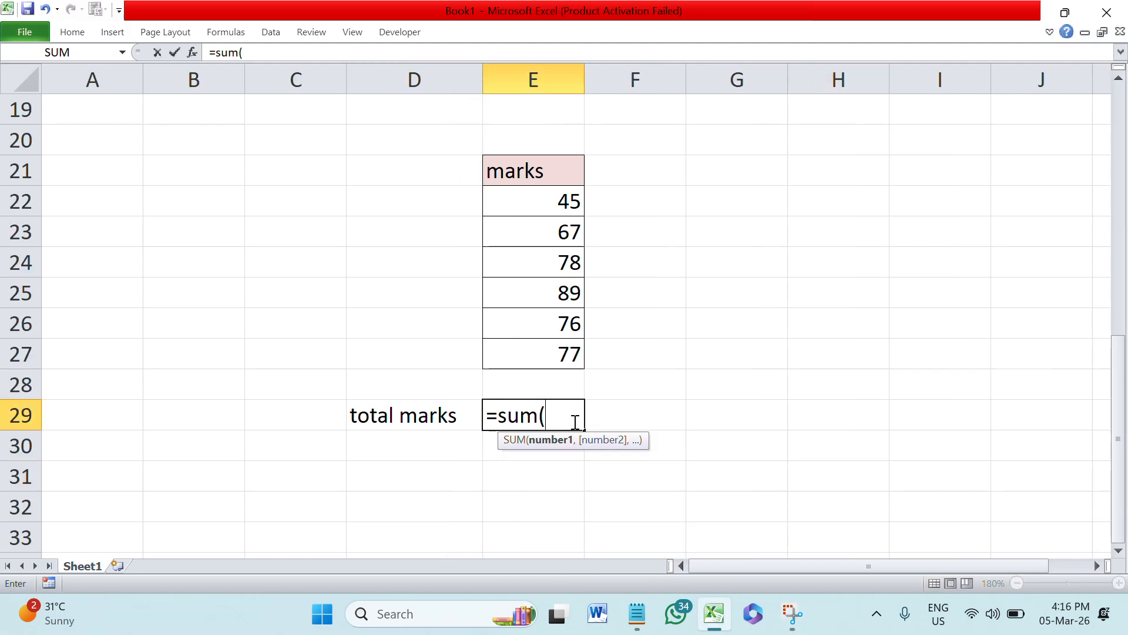
click(549, 198)
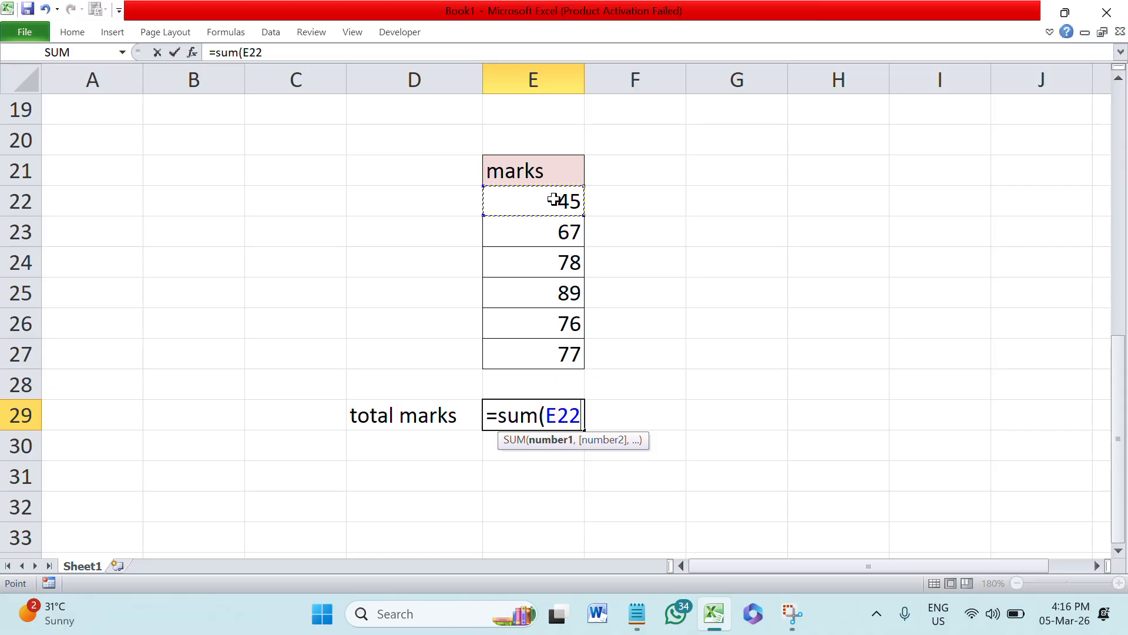
text(,)
click(560, 231)
text(,)
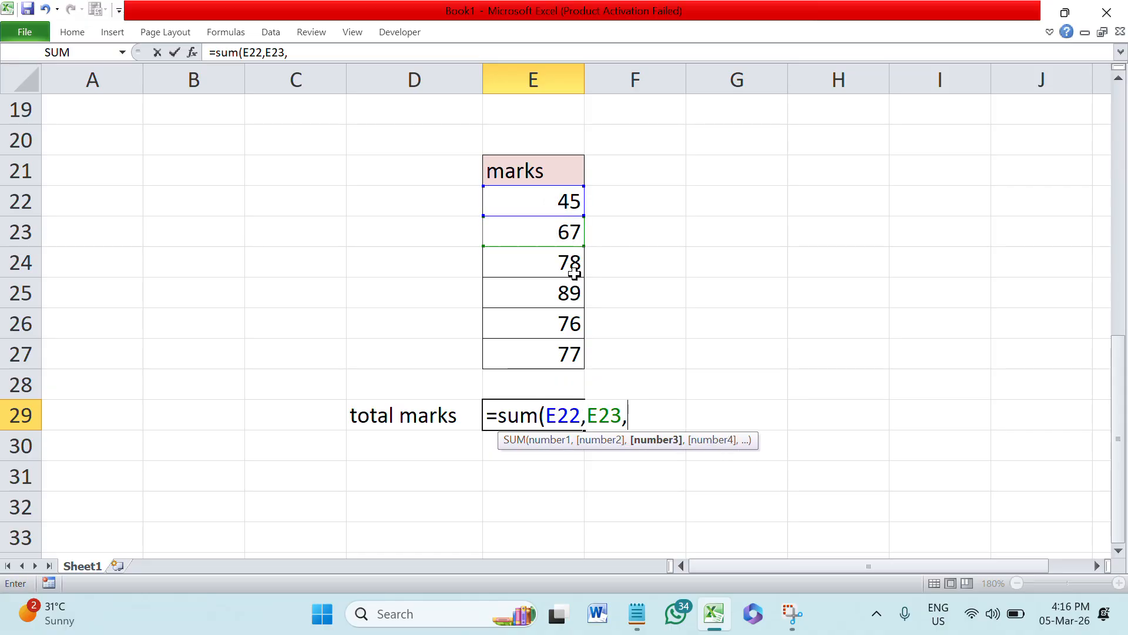
click(552, 273)
text(,)
click(557, 295)
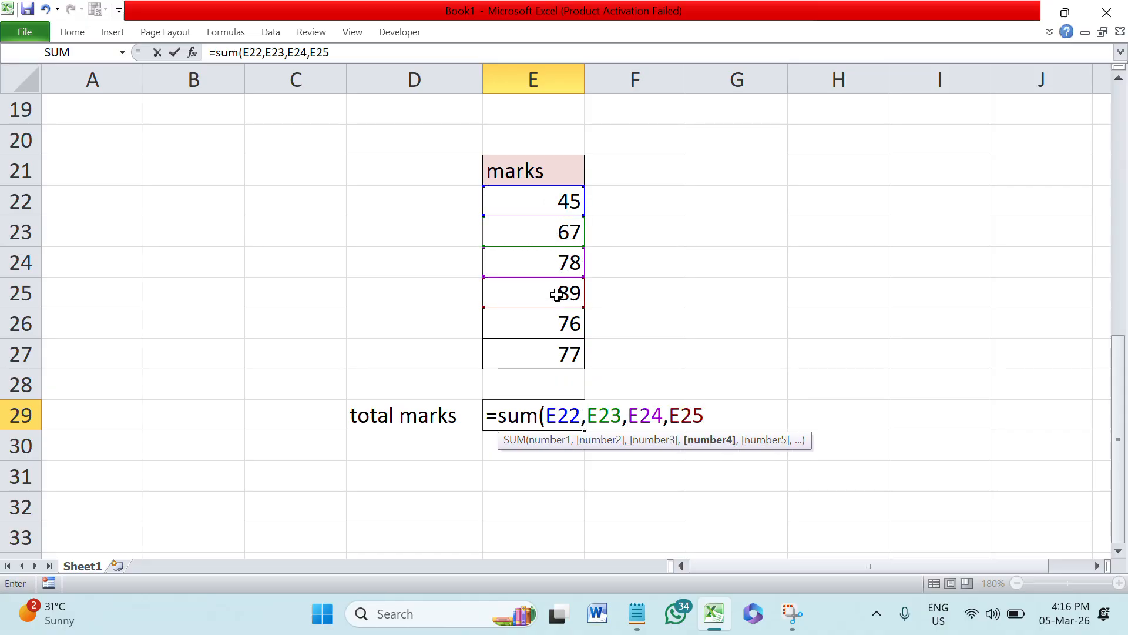
text(,)
click(562, 322)
text(,)
click(560, 353)
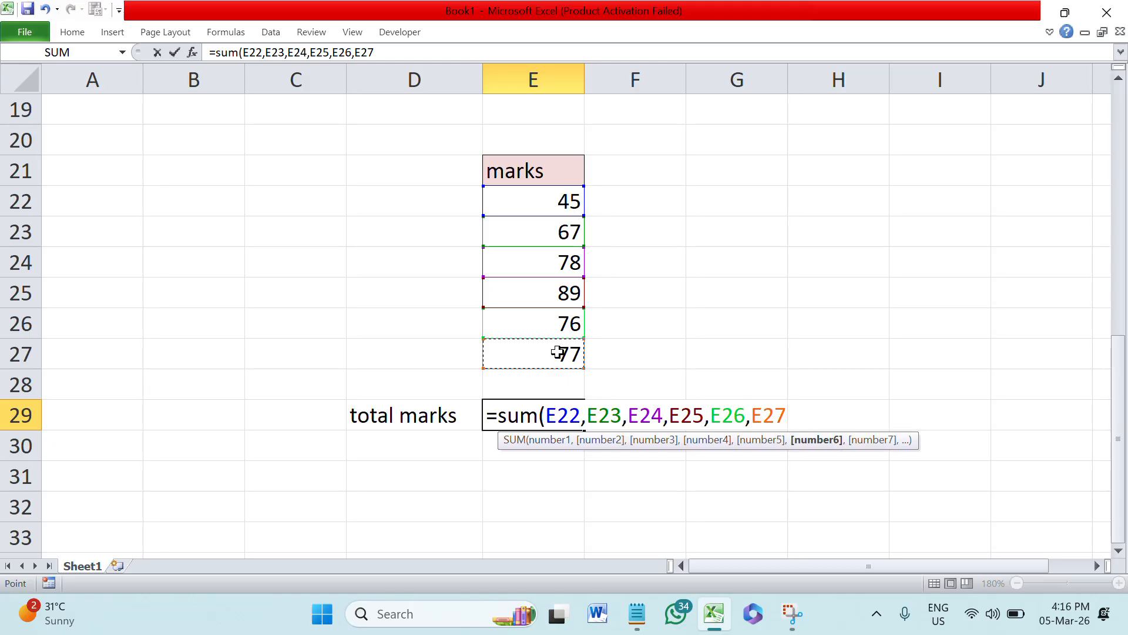
text())
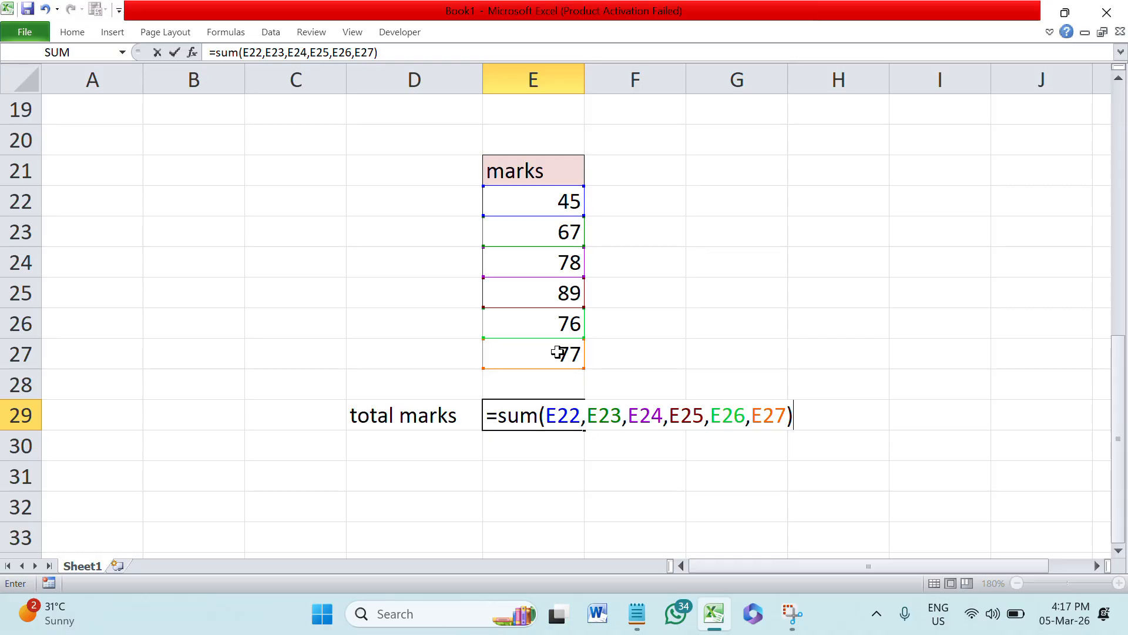
key(Return)
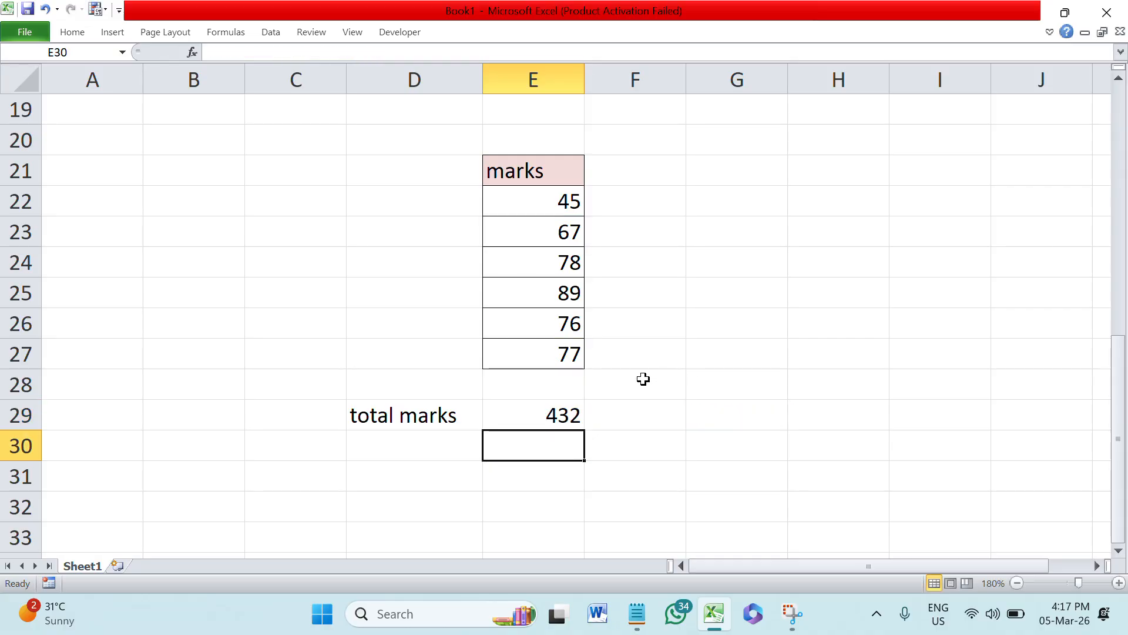
Examine the individual cell references in the total marks formula in E29, keeping the formula as it is.
double_click(550, 418)
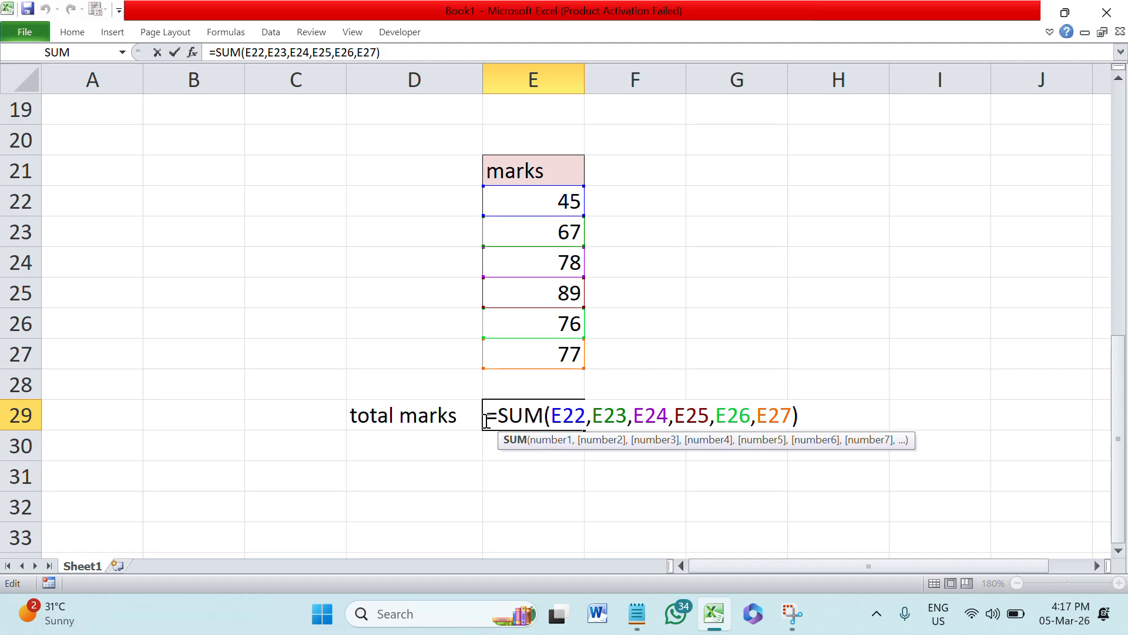
click(533, 479)
double_click(555, 418)
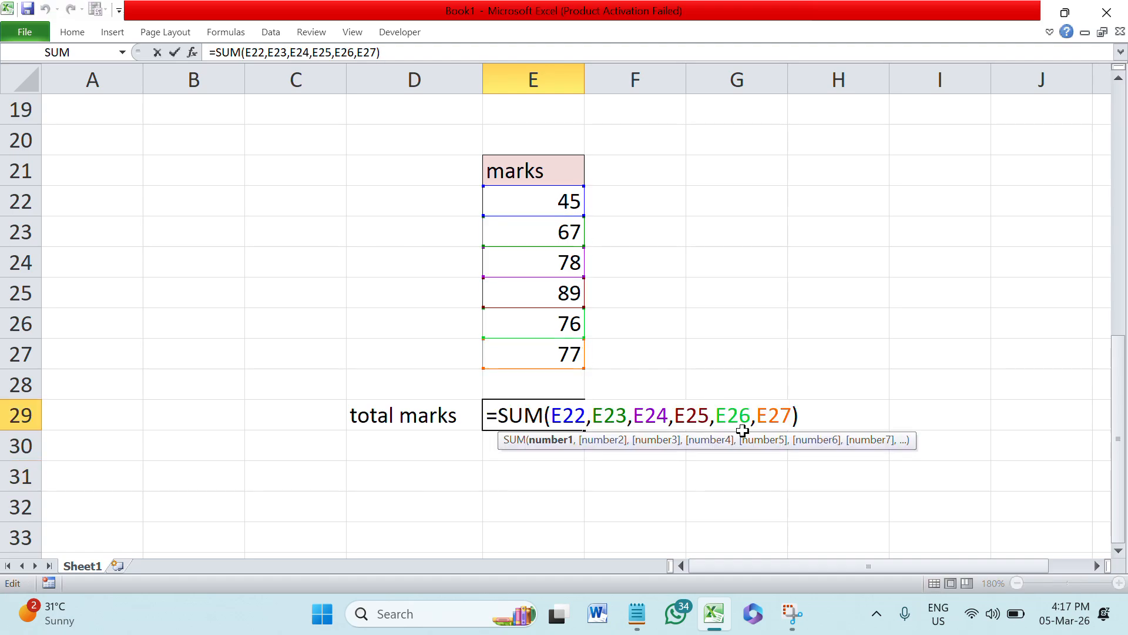
click(550, 494)
key(BackSpace)
key(BackSpace)
key(BackSpace)
key(Return)
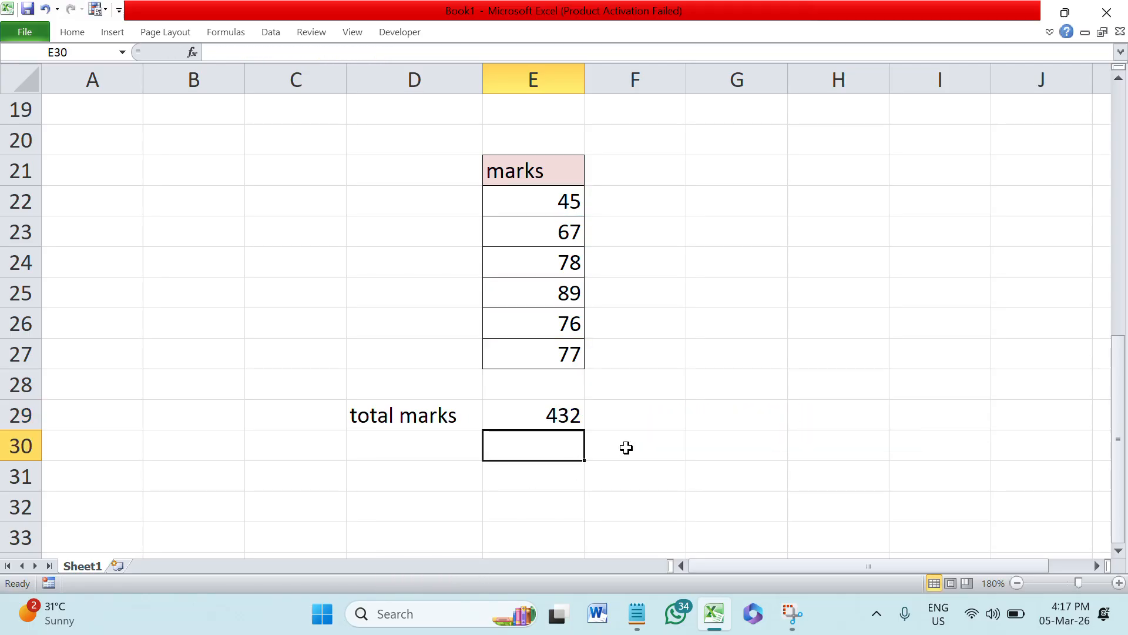
Change the marks to 44 in cell E24 and 55 in cell E26.
click(529, 261)
text(4)
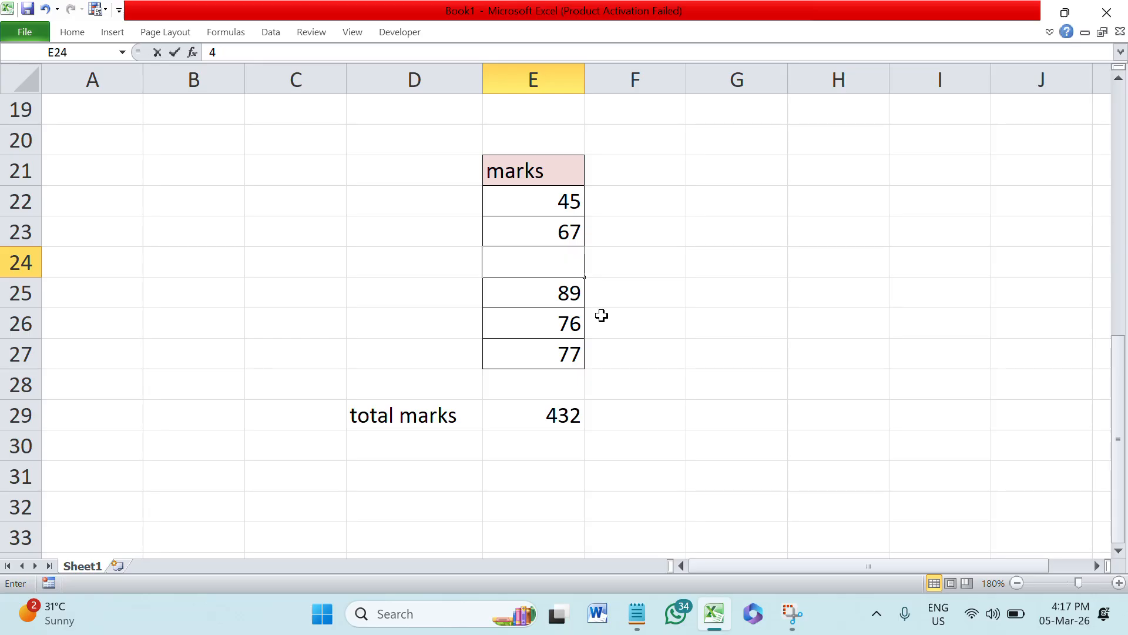
text(4)
click(693, 379)
click(529, 325)
text(55)
click(832, 473)
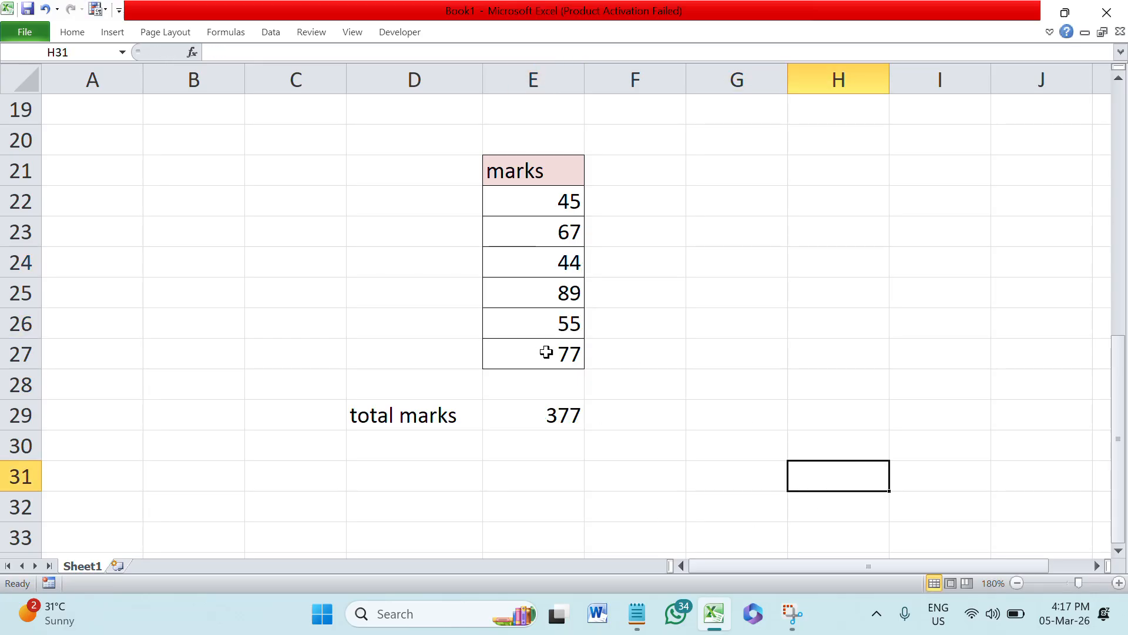
Enter a second label, total marks, in D31.
click(433, 473)
text(t)
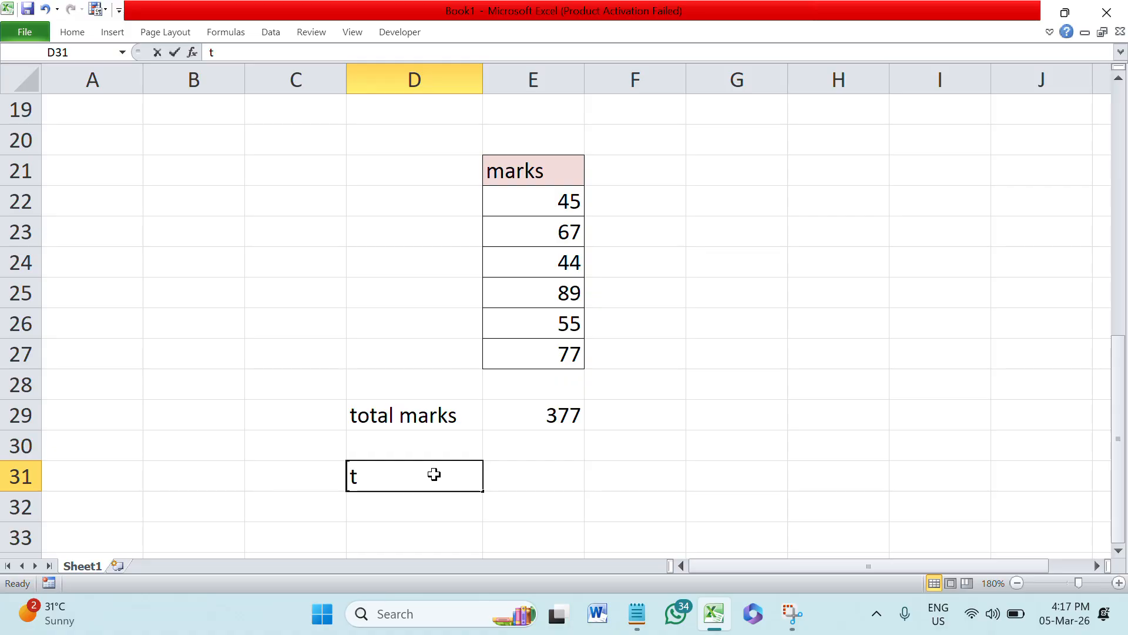
text(otal marks)
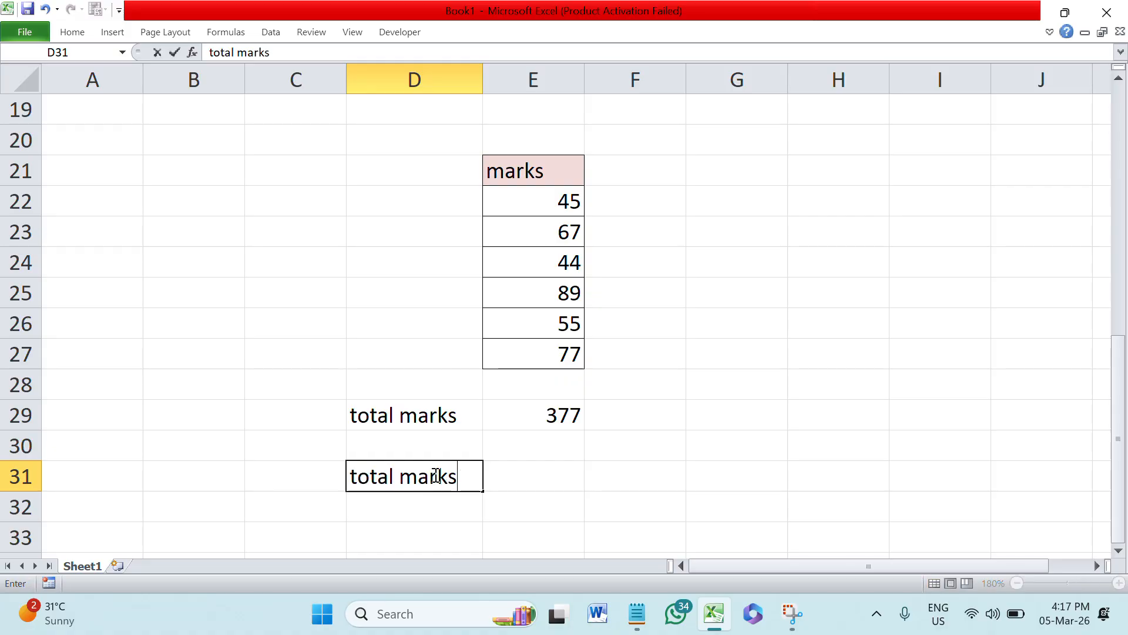
key(Tab)
Total the marks in E31 with the range formula =sum(E22:E27).
text(=)
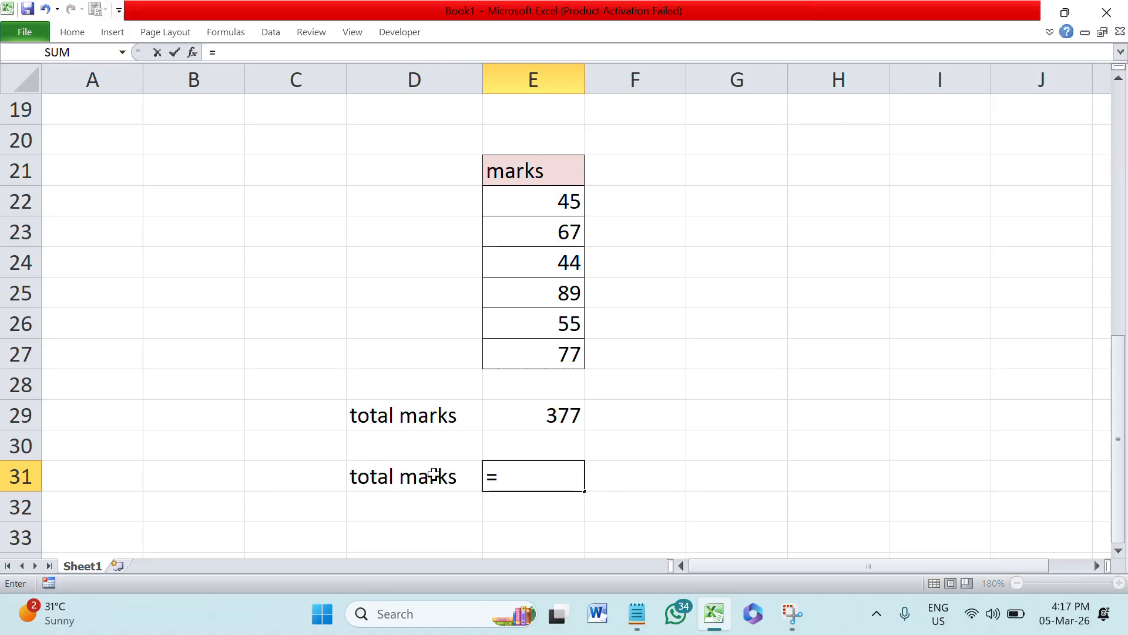
text(sum)
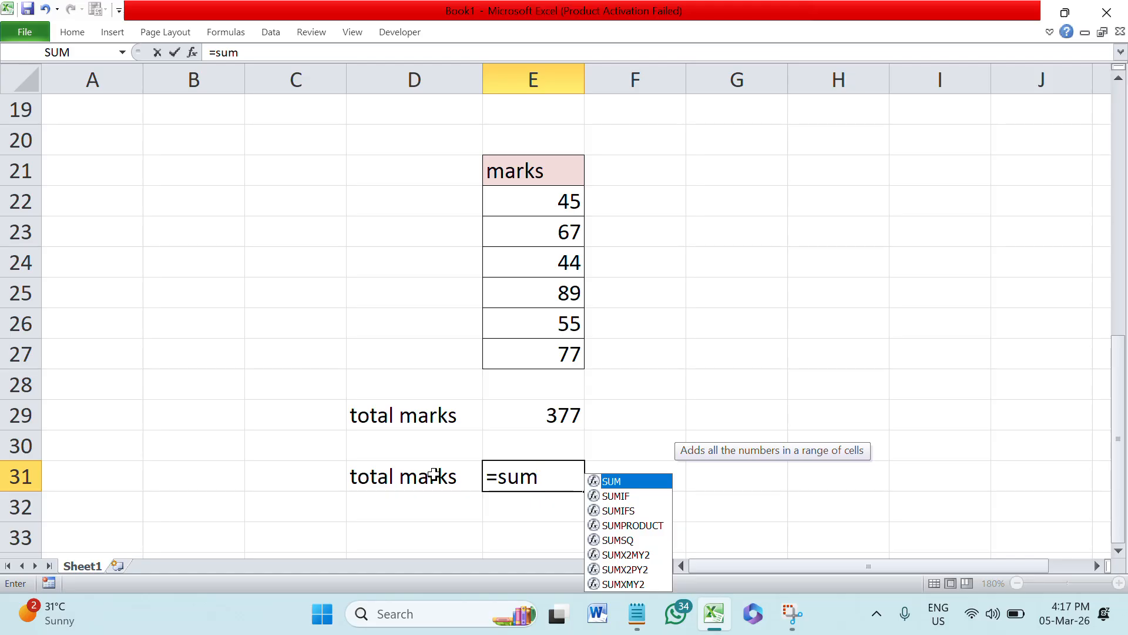
text(()
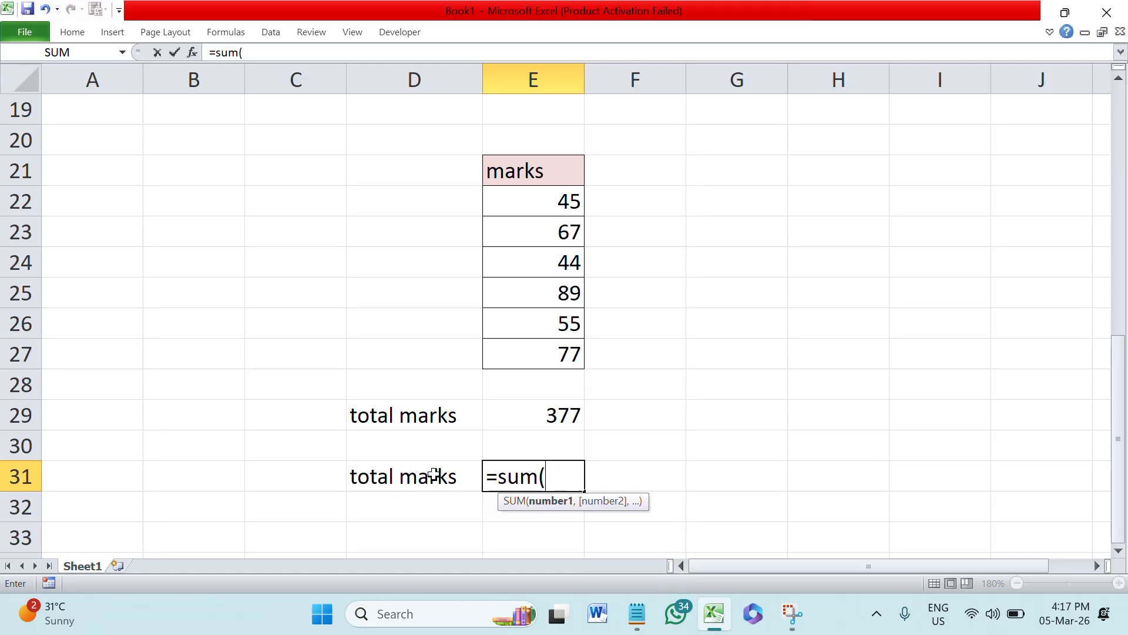
click(558, 209)
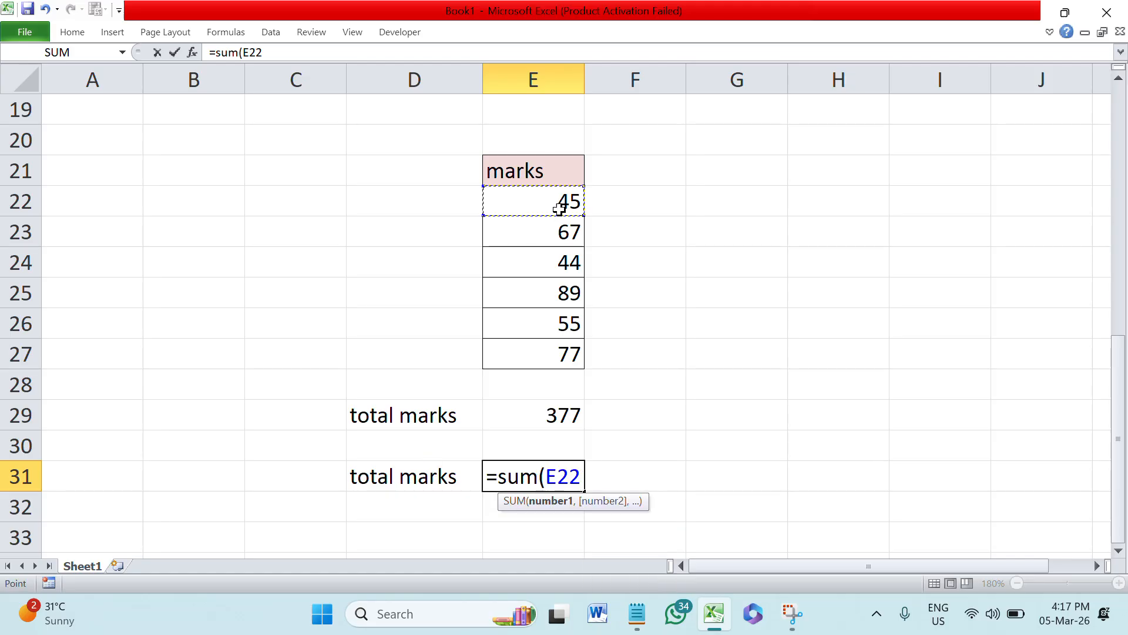
drag(558, 210, 554, 365)
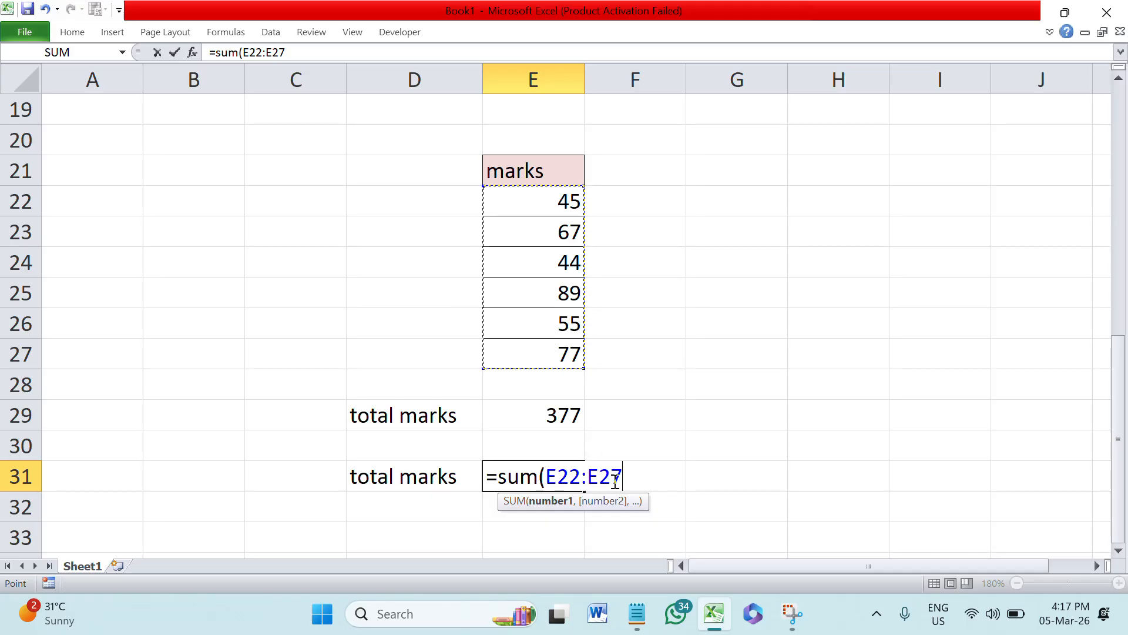
text())
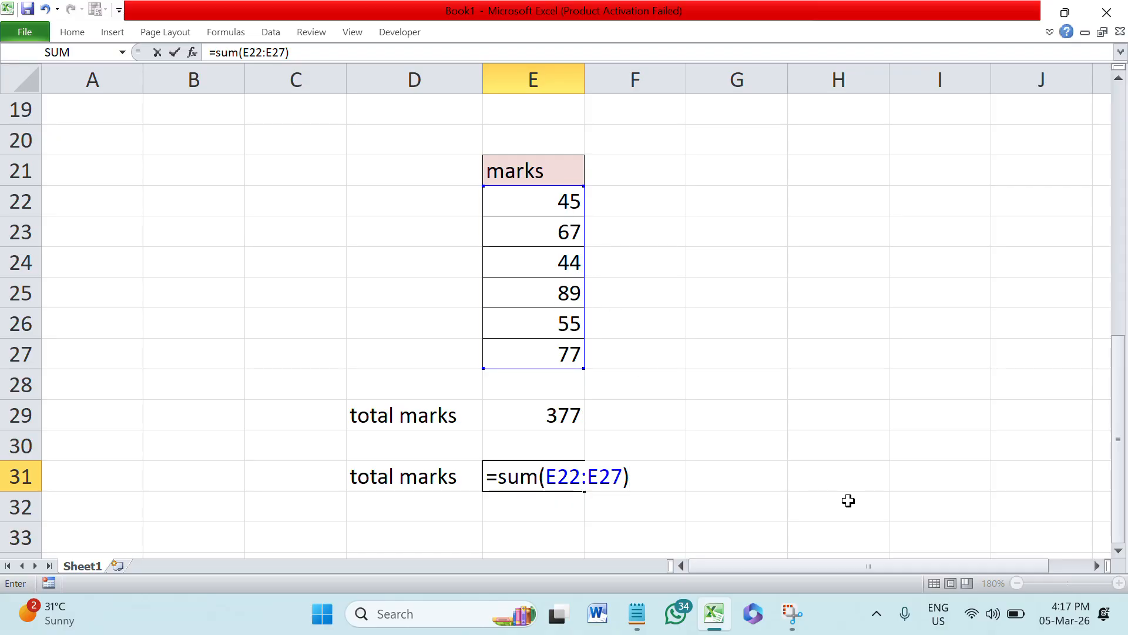
key(Return)
Change the marks to 88 in cell E25 and 99 in cell E26.
click(526, 273)
click(553, 299)
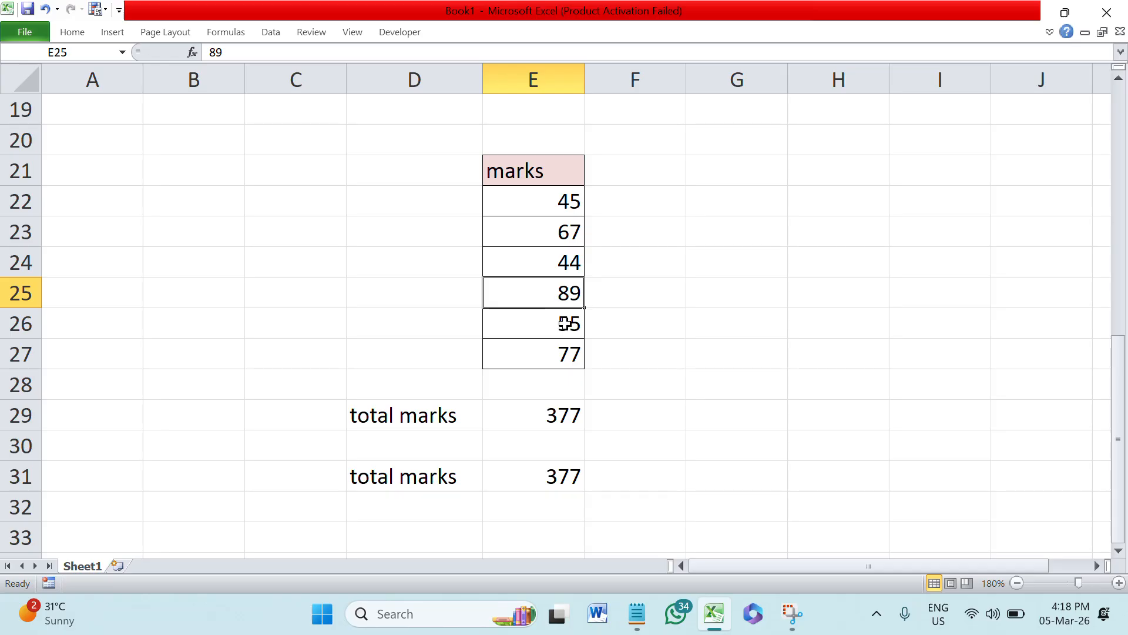
text(88)
click(688, 341)
click(547, 317)
text(99)
click(747, 409)
Enter 00 as the mark in E27, and replace it with 11.
click(529, 353)
text(00)
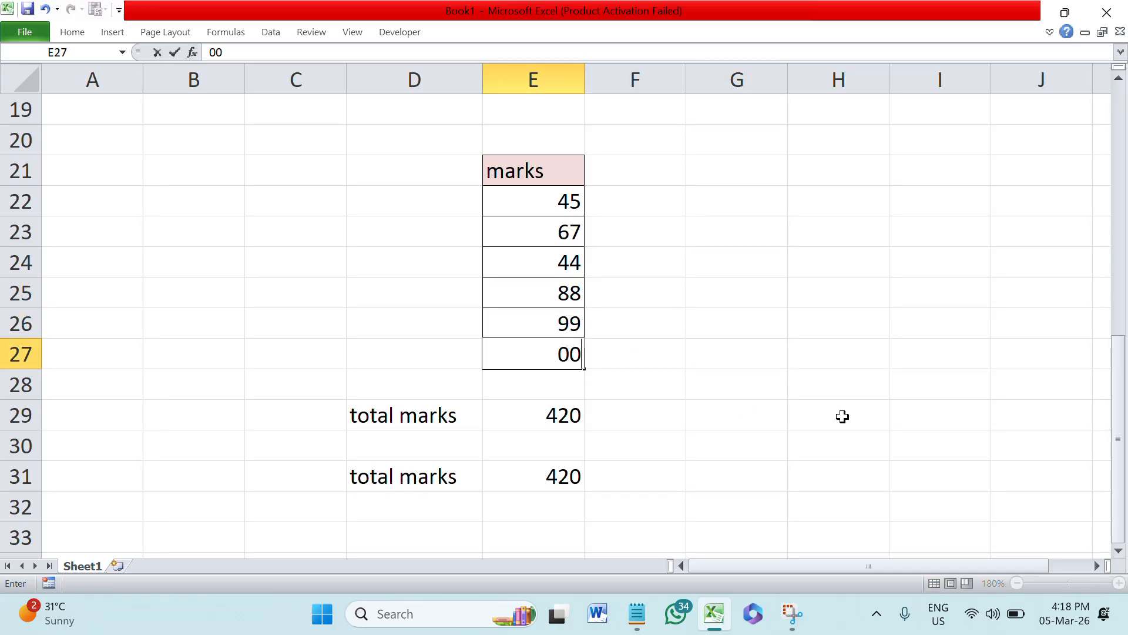
click(819, 420)
click(552, 356)
text(11)
click(783, 449)
Show the total formulas in E29 and E31 as text by inserting a space before each equals sign.
double_click(540, 414)
click(490, 411)
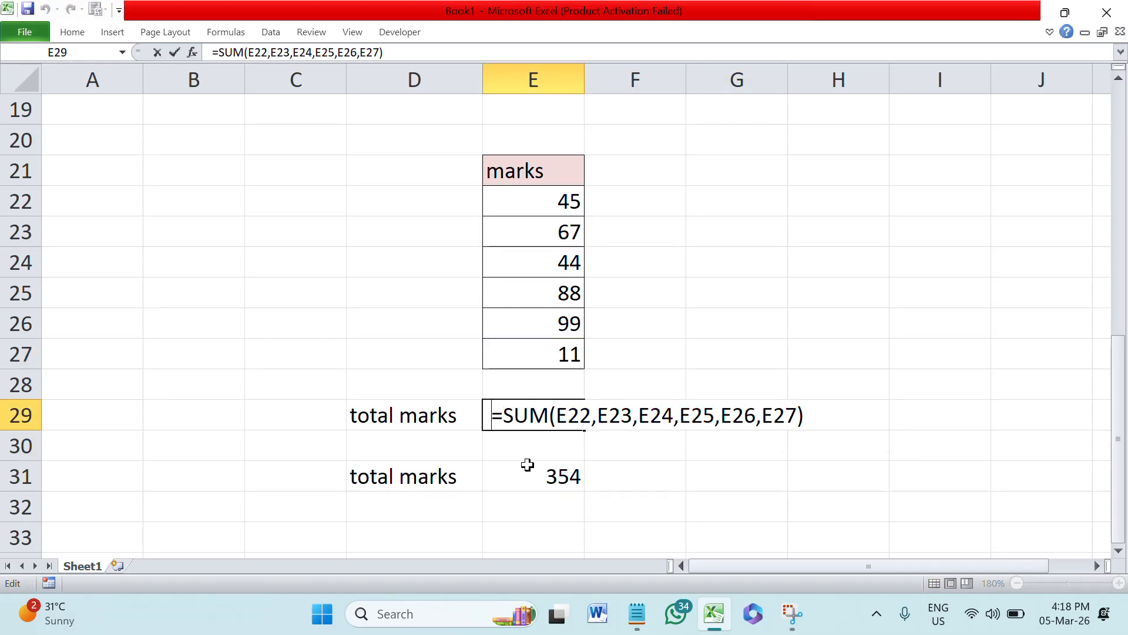
click(528, 463)
double_click(506, 477)
click(483, 474)
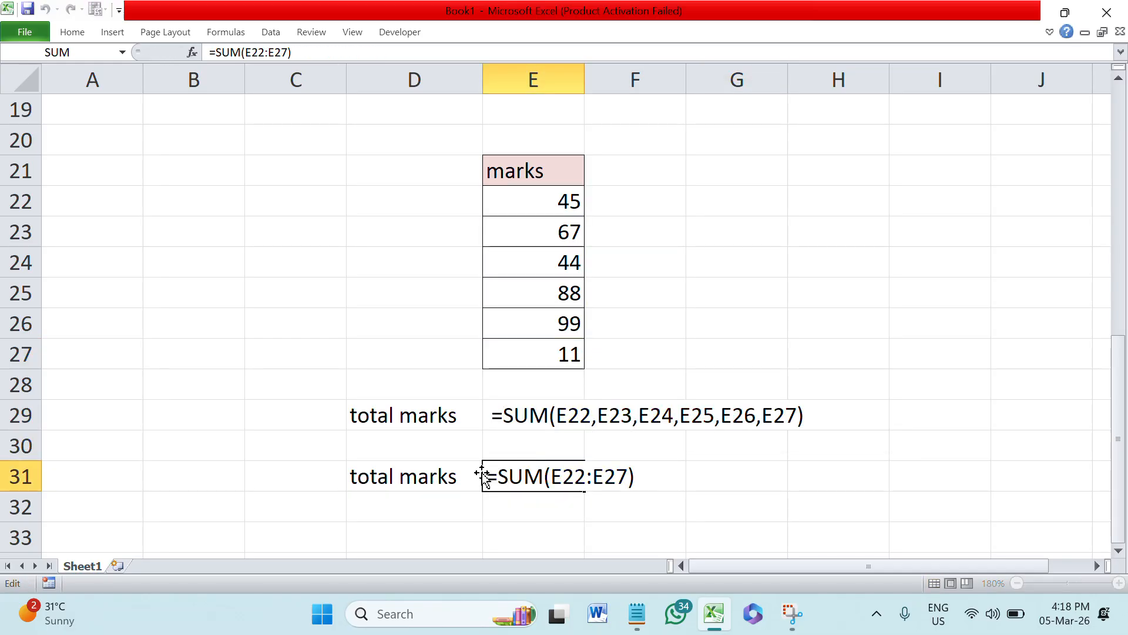
double_click(493, 478)
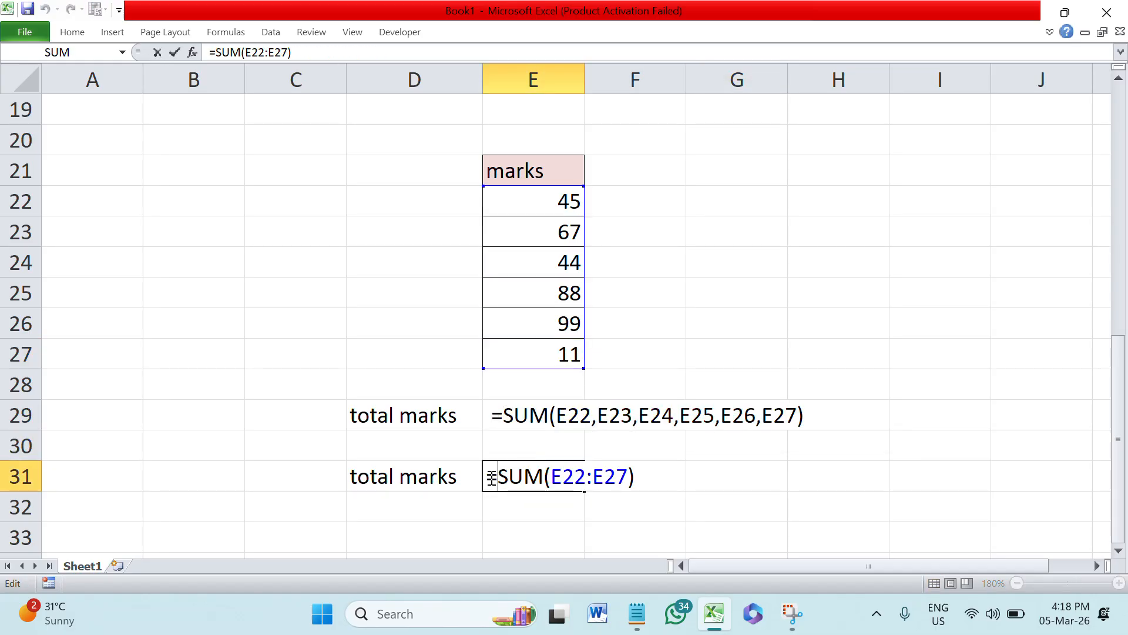
click(622, 518)
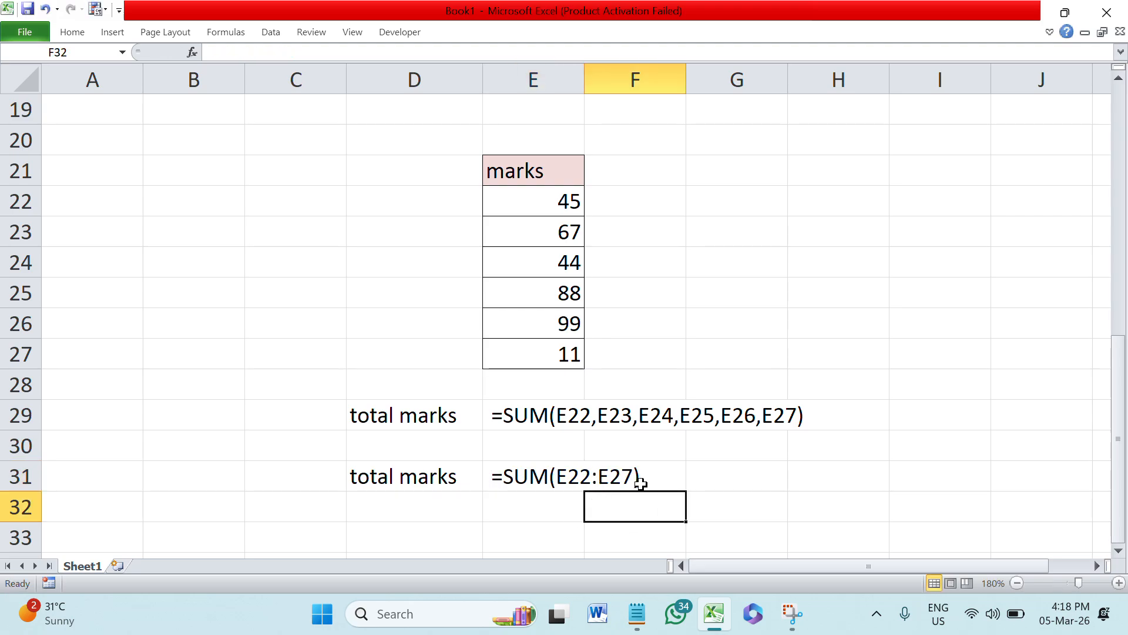